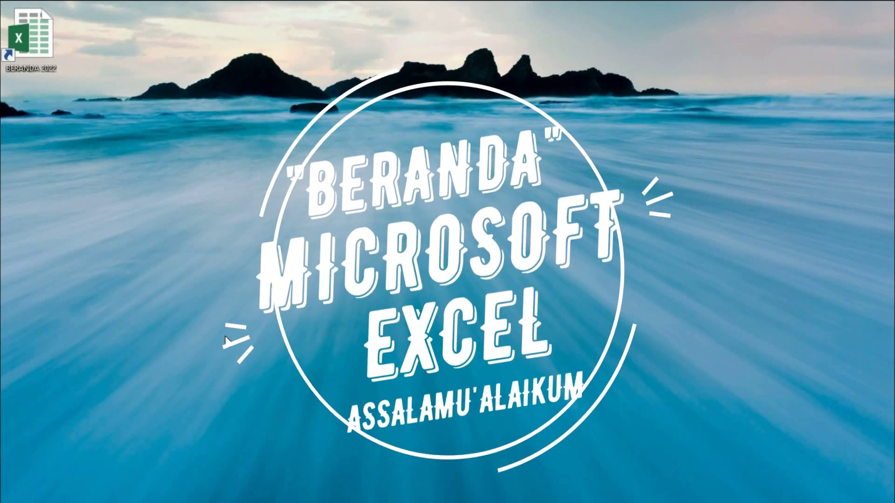
- Launch the BERANDA 2022 workbook from its desktop shortcut, then close it again
{"action": "double_click", "coordinate": [45, 66]}
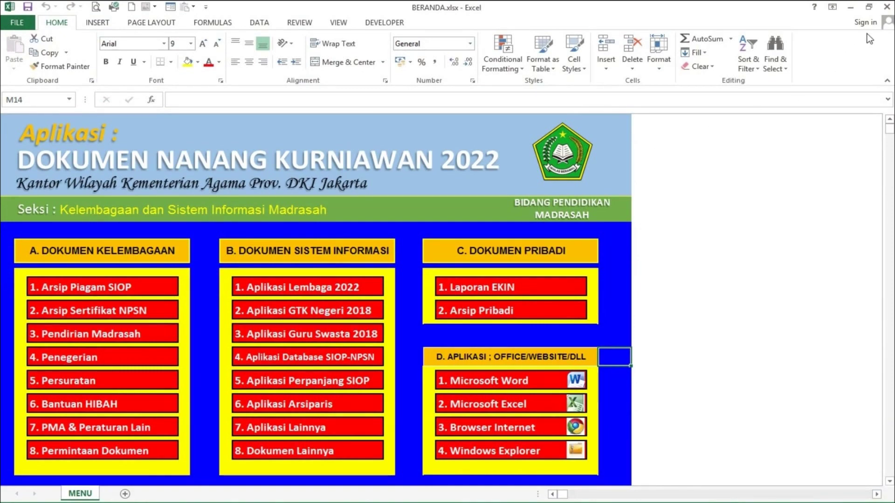
{"action": "left_click", "coordinate": [887, 8]}
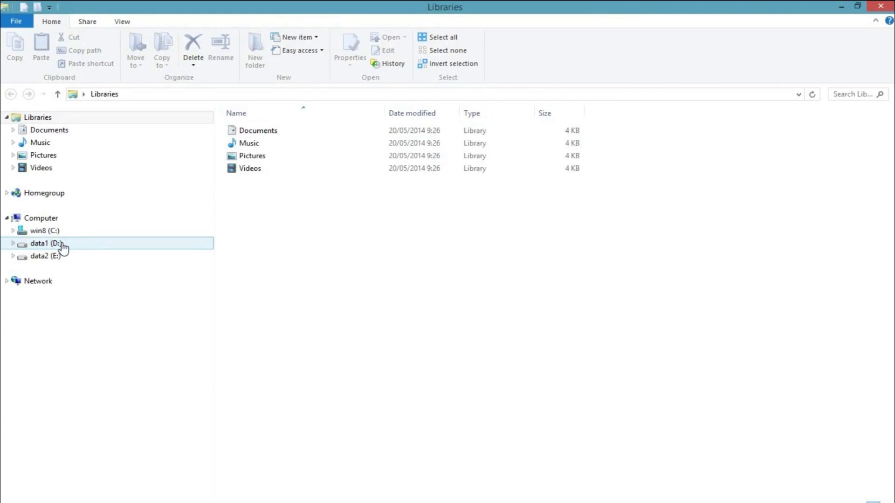
{"action": "left_click", "coordinate": [63, 247]}
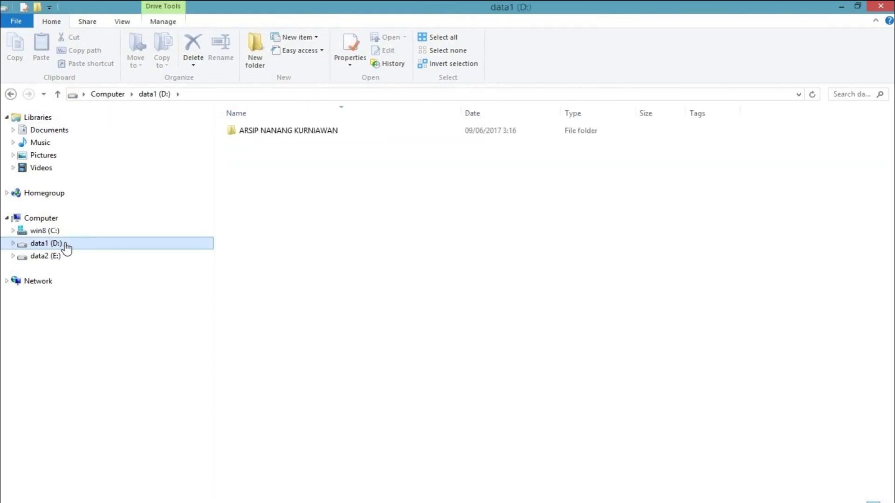
{"action": "double_click", "coordinate": [307, 133]}
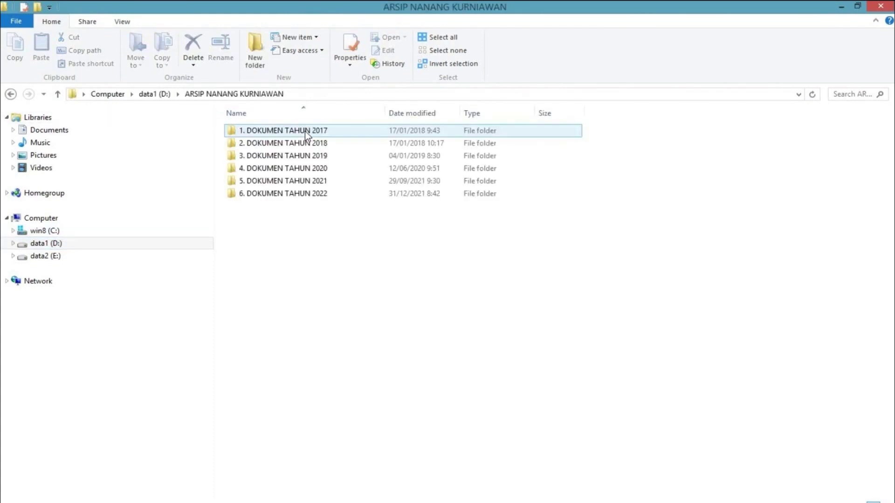
{"action": "left_click", "coordinate": [337, 132]}
{"action": "left_click", "coordinate": [335, 144]}
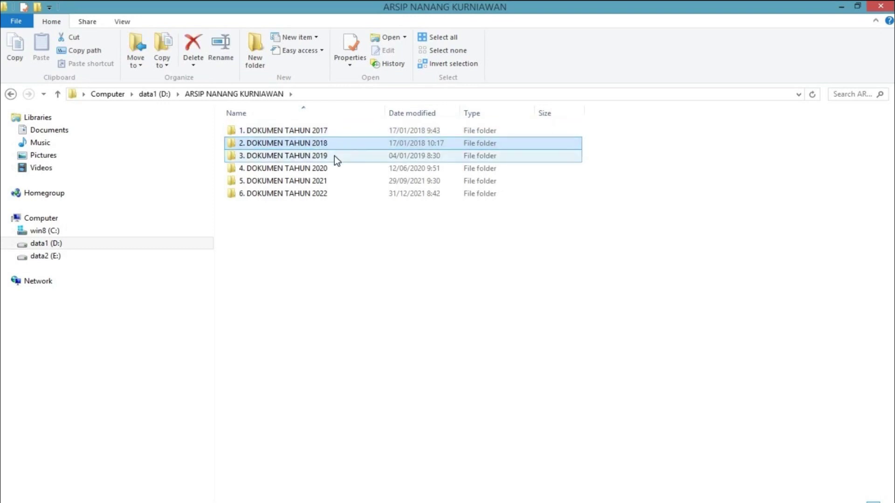
{"action": "left_click", "coordinate": [334, 156]}
{"action": "left_click", "coordinate": [334, 170]}
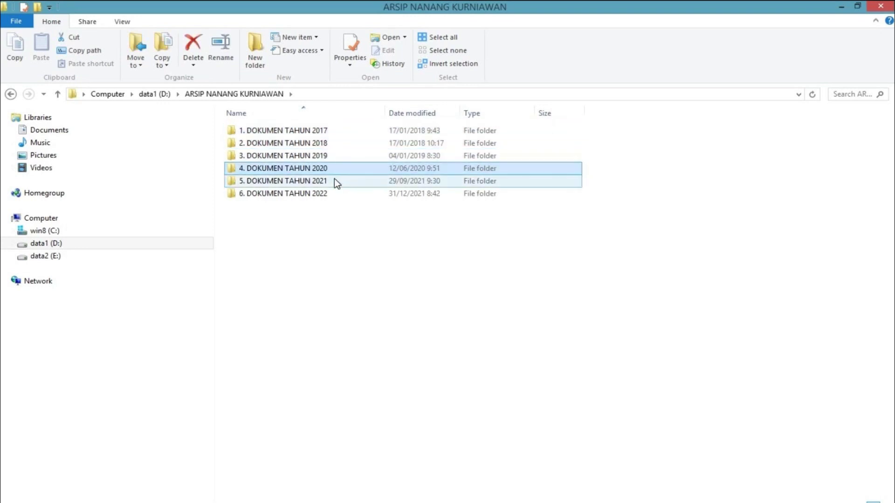
{"action": "left_click", "coordinate": [335, 180]}
{"action": "left_click", "coordinate": [335, 193]}
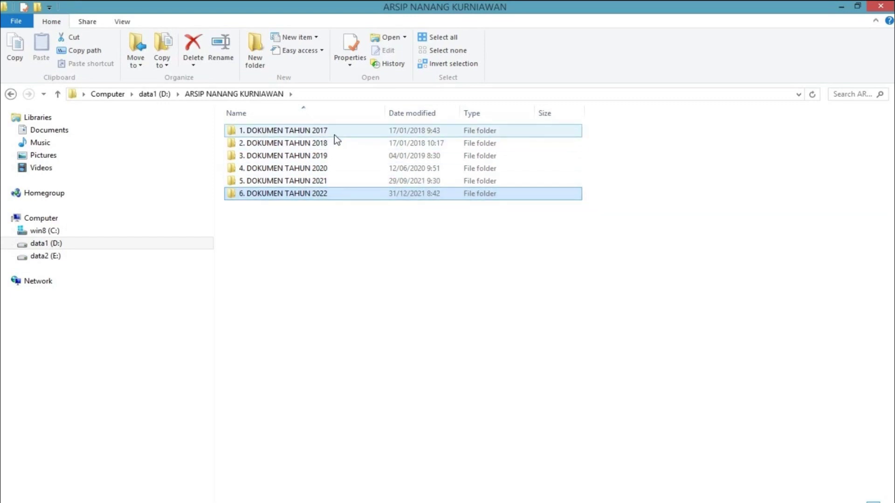
{"action": "double_click", "coordinate": [346, 194]}
- Look inside A. KELEMBAGAAN, B. SISTEM INFORMASI MADRASAH and C. PRIBADI, then return to ARSIP NANANG KURNIAWAN
{"action": "left_click", "coordinate": [256, 132]}
{"action": "left_click", "coordinate": [267, 145], "text": "ctrl"}
{"action": "left_click", "coordinate": [268, 147]}
{"action": "left_click", "coordinate": [266, 156]}
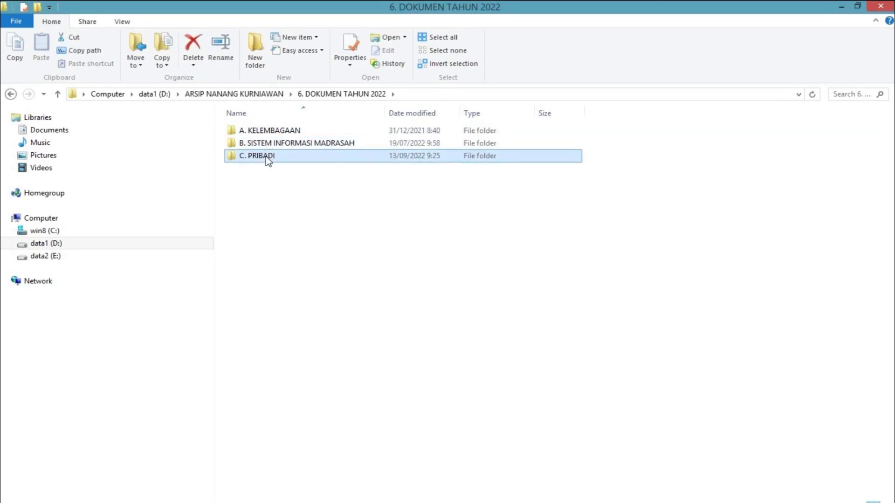
{"action": "double_click", "coordinate": [284, 134]}
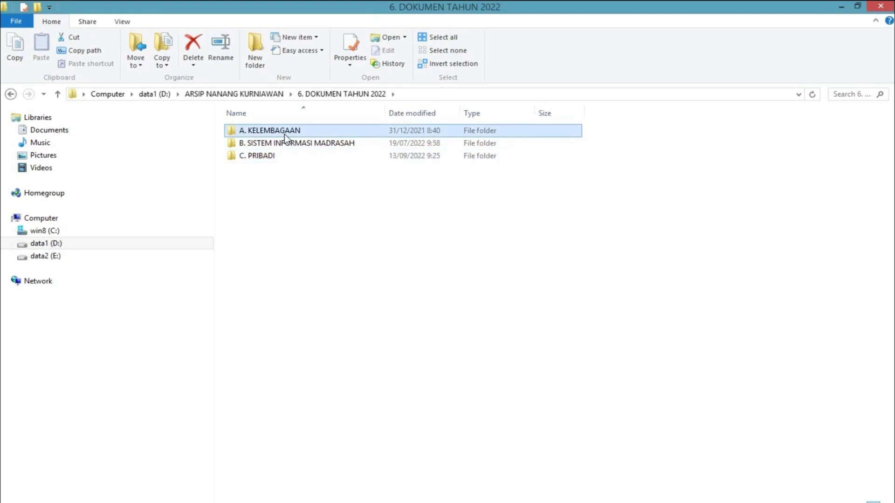
{"action": "left_click", "coordinate": [363, 95]}
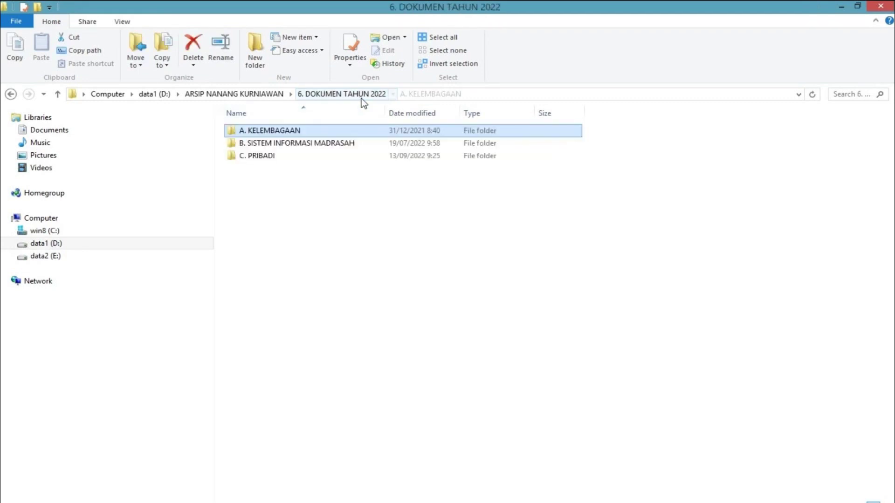
{"action": "double_click", "coordinate": [325, 144]}
{"action": "key", "text": "6"}
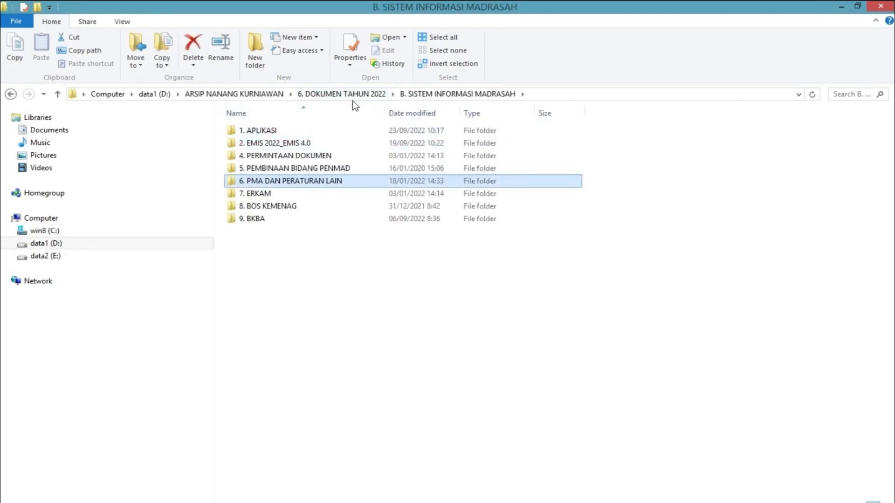
{"action": "left_click", "coordinate": [353, 94]}
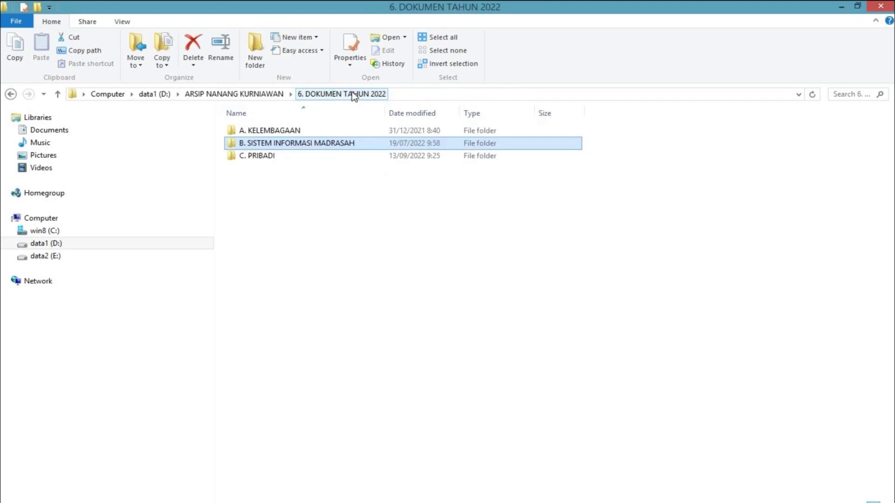
{"action": "left_click", "coordinate": [269, 156]}
{"action": "double_click", "coordinate": [269, 157]}
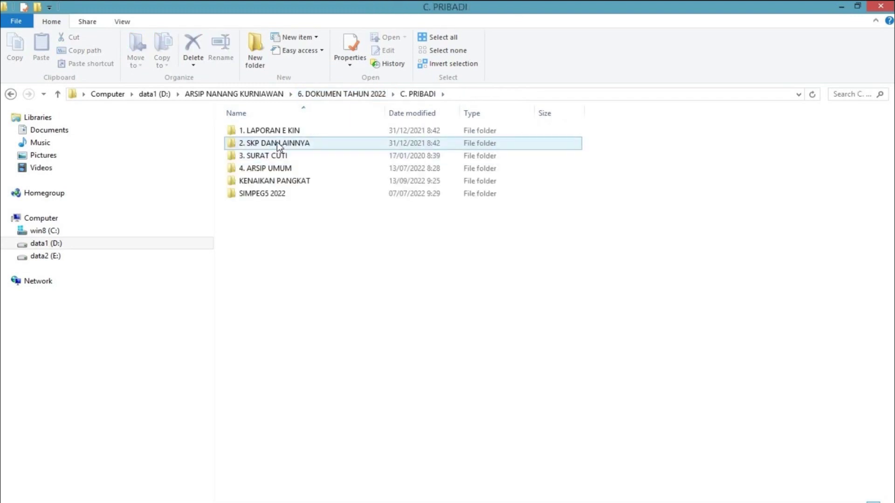
{"action": "left_click", "coordinate": [358, 95]}
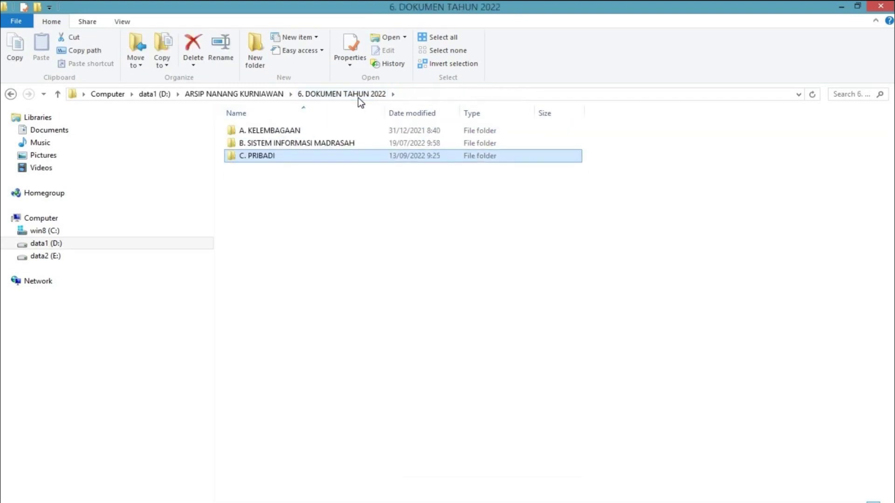
{"action": "left_click", "coordinate": [270, 94]}
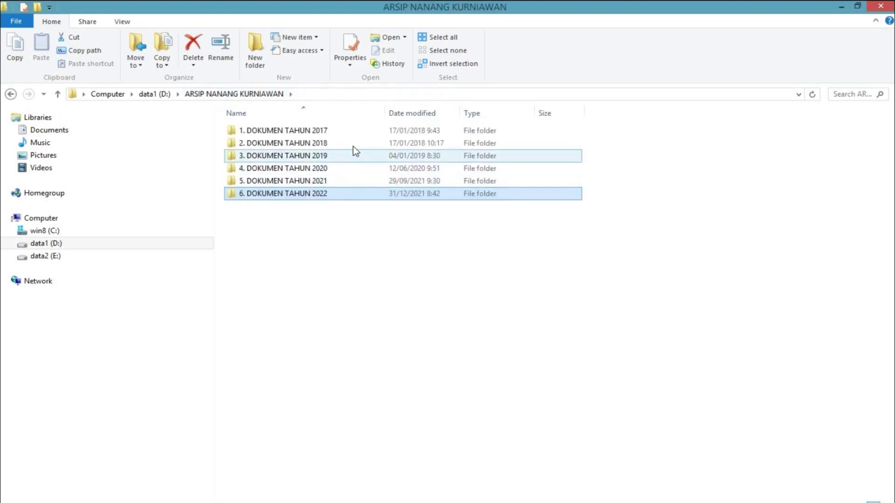
- Go to 6. DOKUMEN TAHUN 2022 > B. SISTEM INFORMASI MADRASAH > 1. APLIKASI and open BERANDA.xlsx
{"action": "key", "text": "Return"}
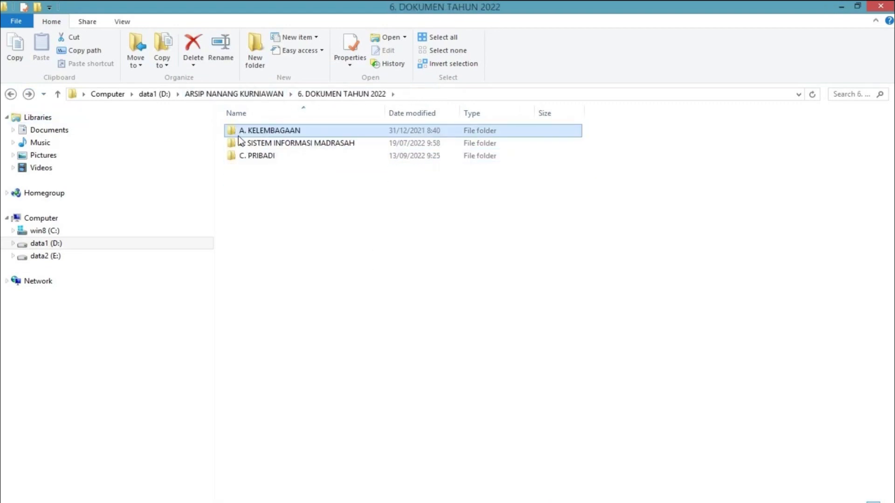
{"action": "double_click", "coordinate": [240, 143]}
{"action": "double_click", "coordinate": [245, 132]}
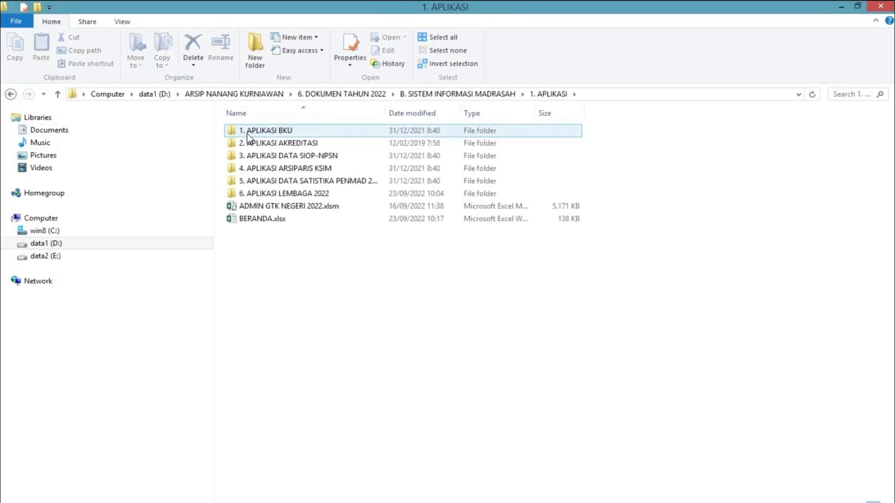
{"action": "left_click", "coordinate": [270, 223]}
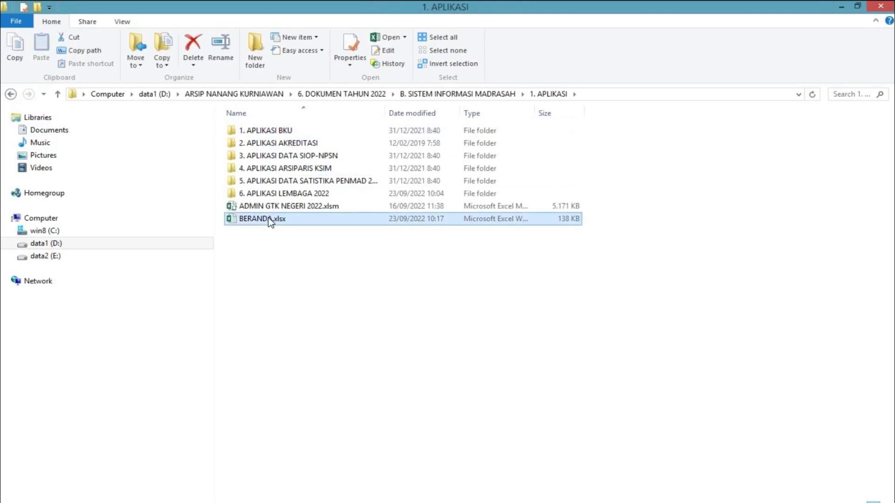
{"action": "double_click", "coordinate": [286, 220]}
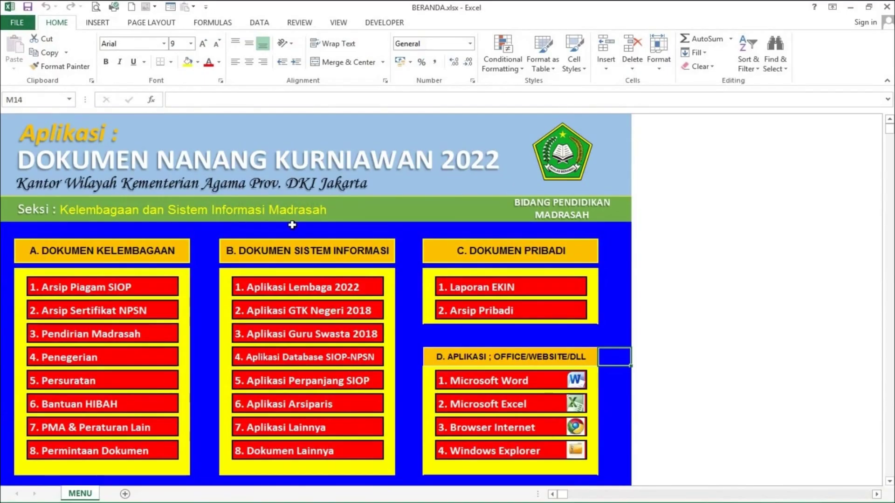
- Select the A. KELEMBAGAAN, B. SISTEM INFORMASI, C. PRIBADI and D. APLIKASI headings, then close the workbook
{"action": "left_click", "coordinate": [119, 260]}
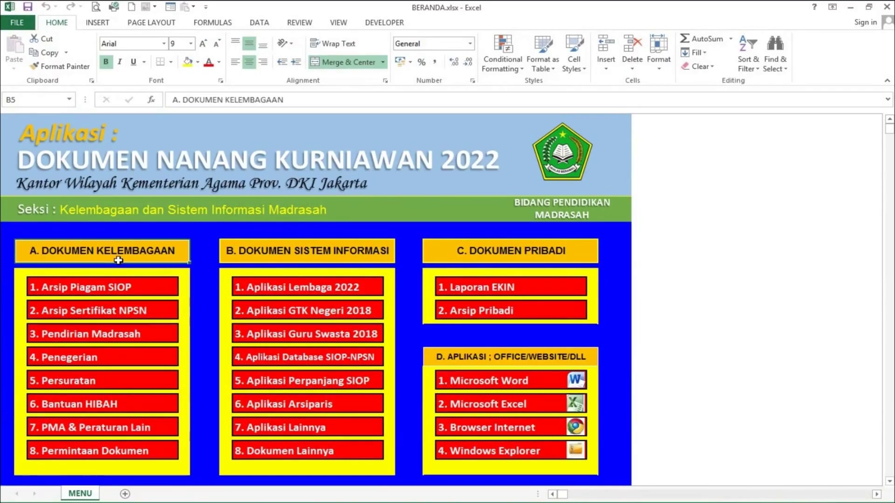
{"action": "left_click", "coordinate": [343, 260]}
{"action": "left_click", "coordinate": [450, 259]}
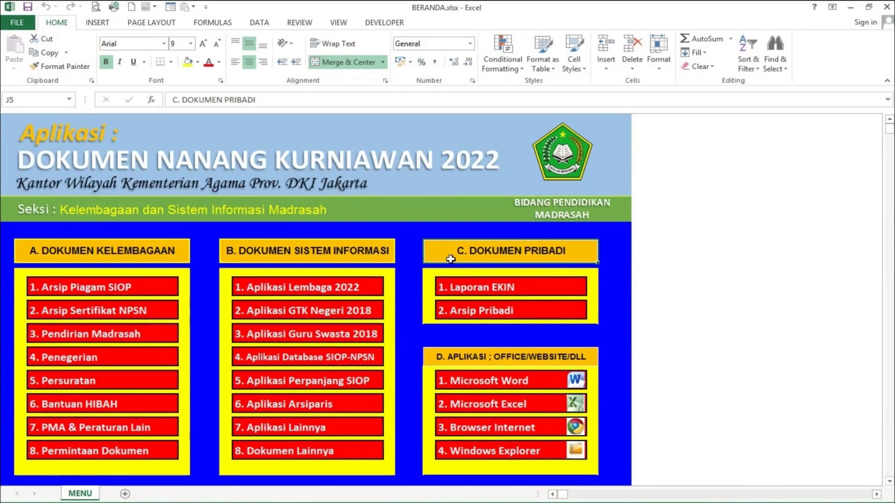
{"action": "left_click", "coordinate": [516, 362]}
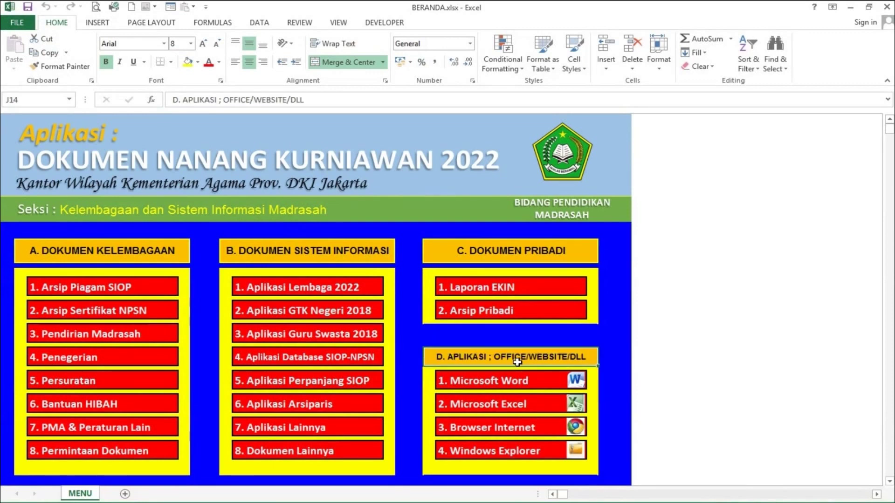
{"action": "left_click", "coordinate": [887, 7]}
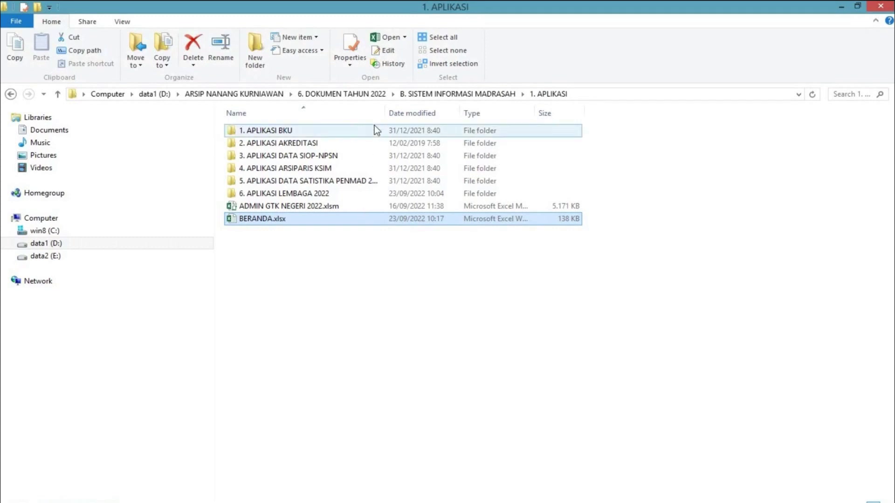
{"action": "left_click", "coordinate": [308, 95]}
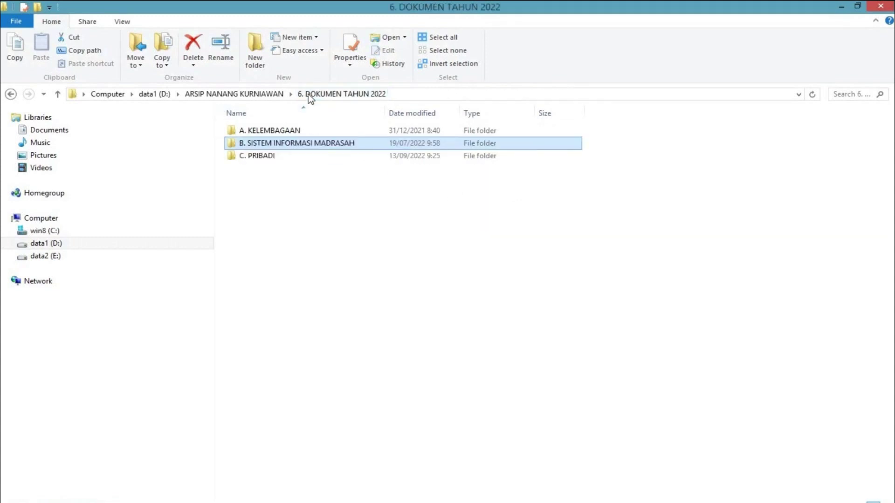
{"action": "left_click", "coordinate": [262, 95]}
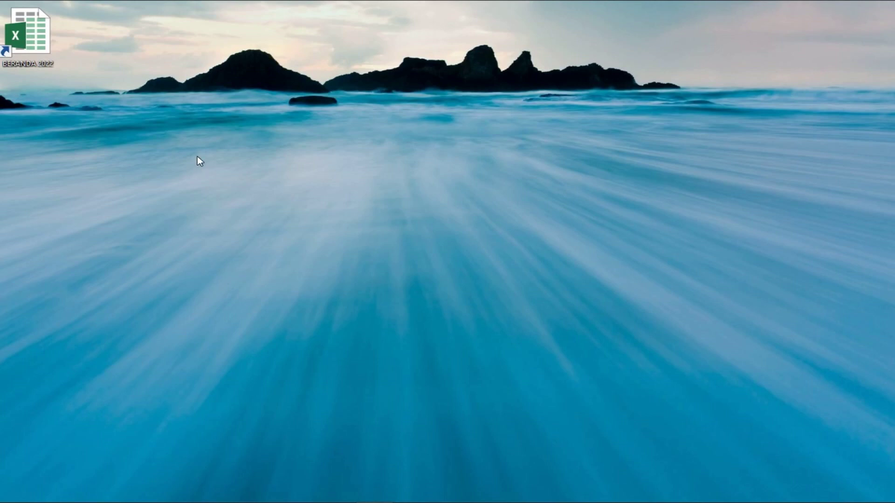
{"action": "left_click", "coordinate": [42, 50]}
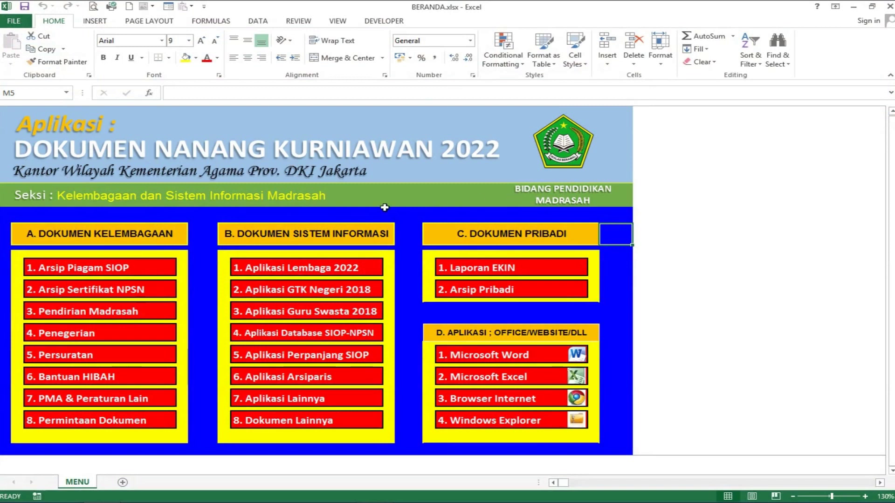
{"action": "left_click", "coordinate": [177, 241]}
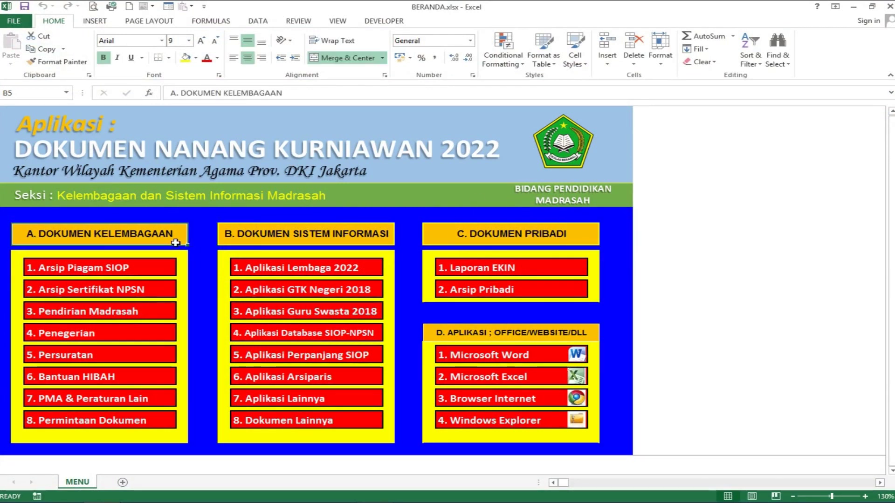
{"action": "left_click", "coordinate": [385, 243]}
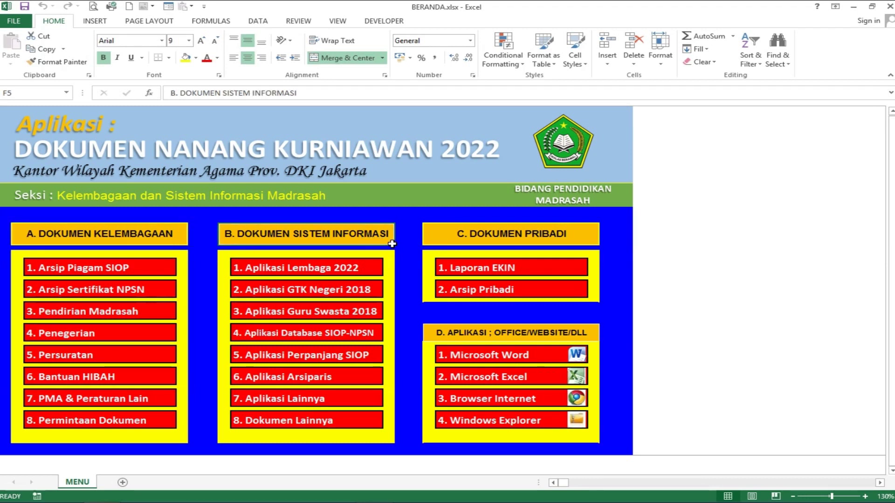
{"action": "left_click", "coordinate": [591, 244]}
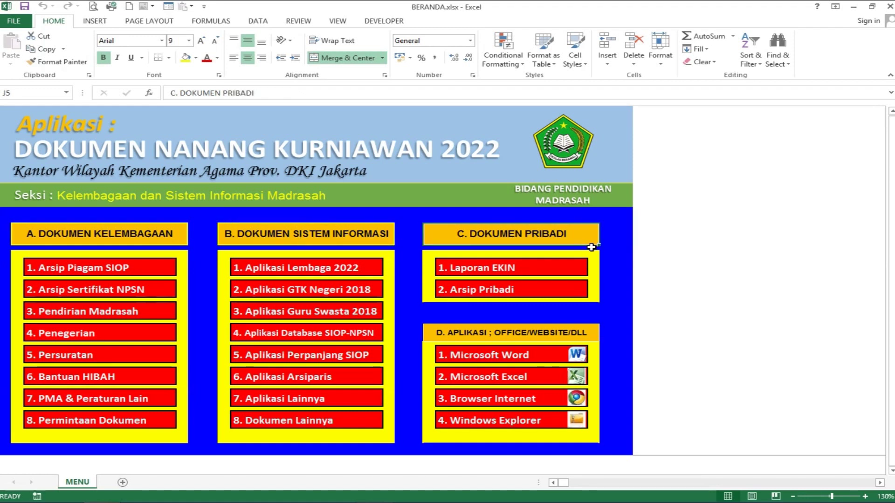
{"action": "key", "text": "ctrl+End"}
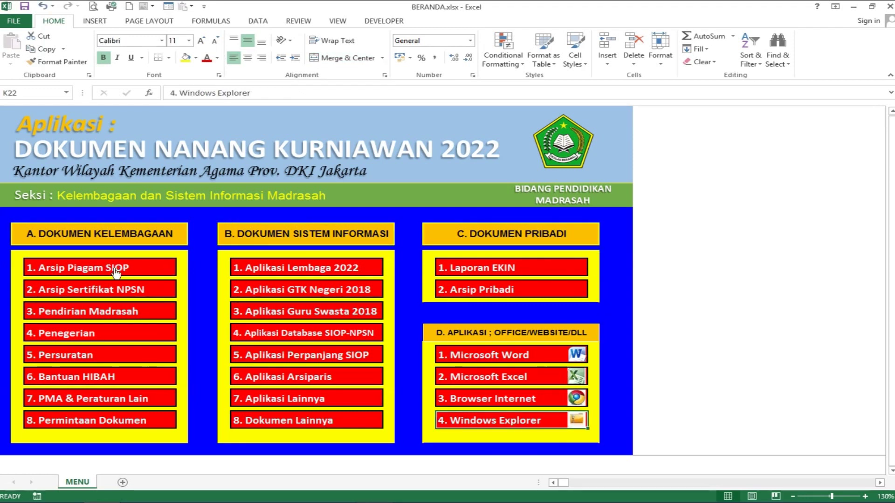
{"action": "left_click", "coordinate": [126, 275]}
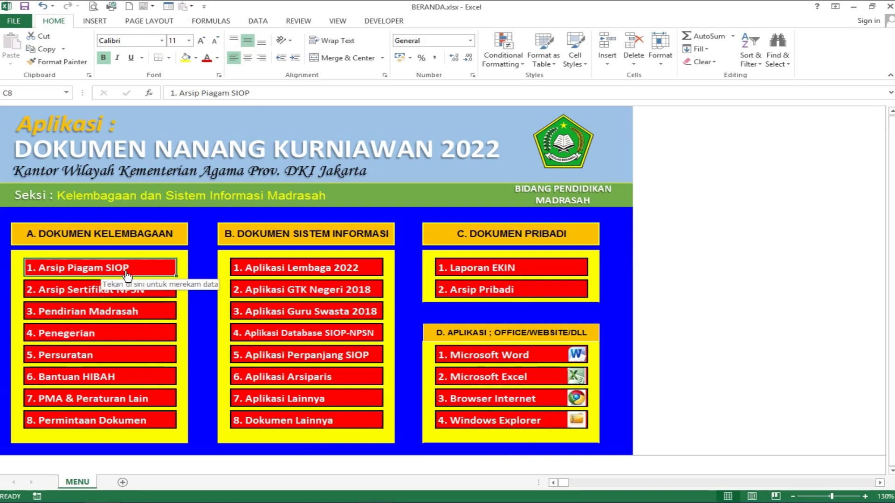
- Edit the Arsip Piagam SIOP button's hyperlink and browse to A. KELEMBAGAAN\1. PIAGAM SIOP
{"action": "right_click", "coordinate": [125, 276]}
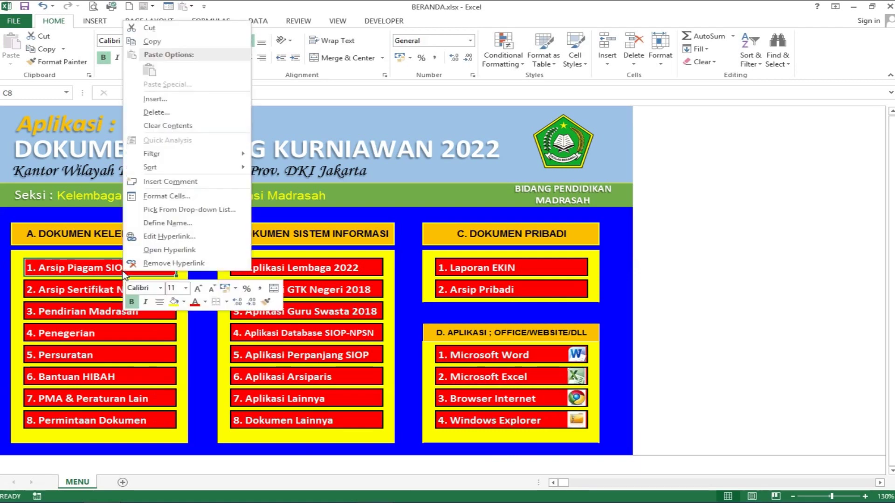
{"action": "left_click", "coordinate": [170, 237]}
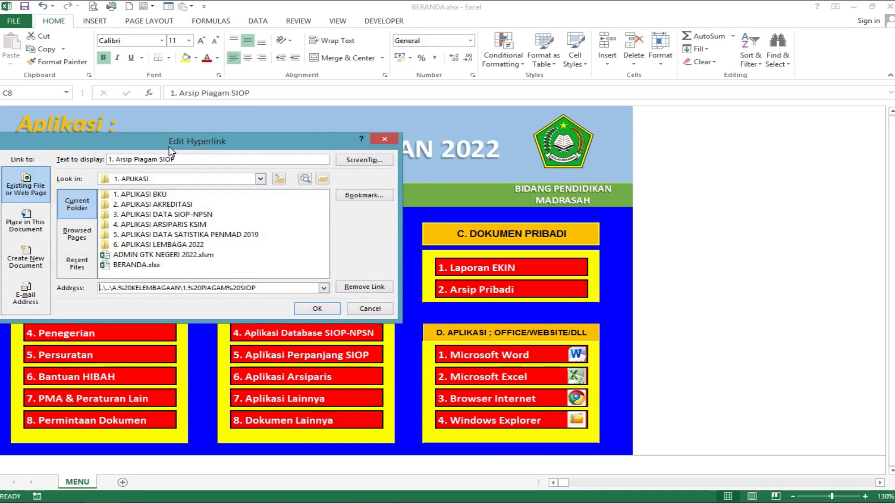
{"action": "left_click_drag", "start_coordinate": [191, 147], "coordinate": [400, 146]}
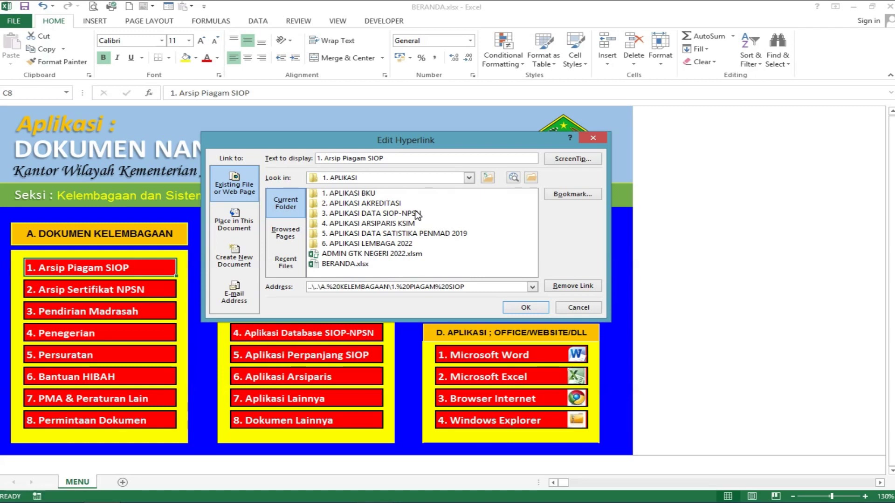
{"action": "left_click", "coordinate": [487, 178]}
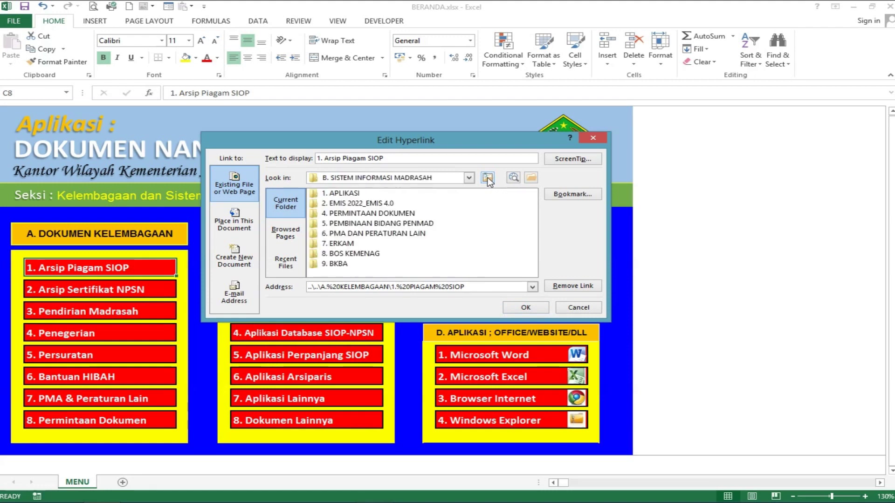
{"action": "left_click", "coordinate": [488, 178]}
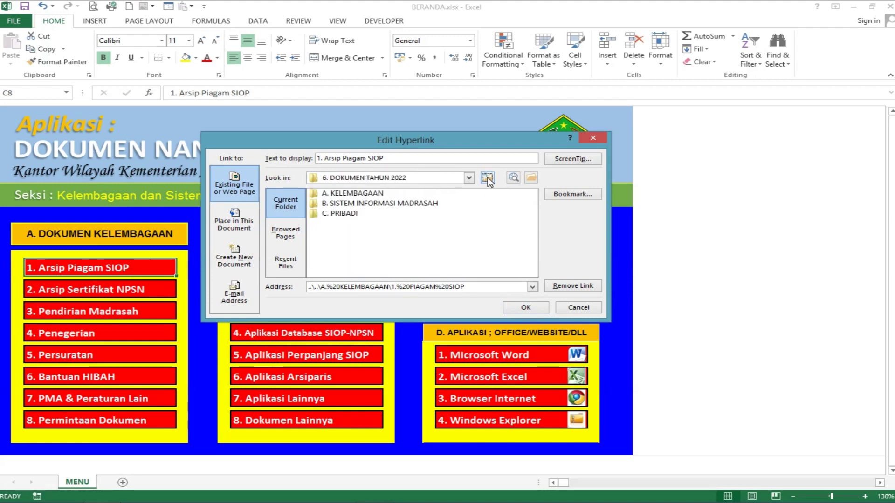
{"action": "double_click", "coordinate": [369, 193]}
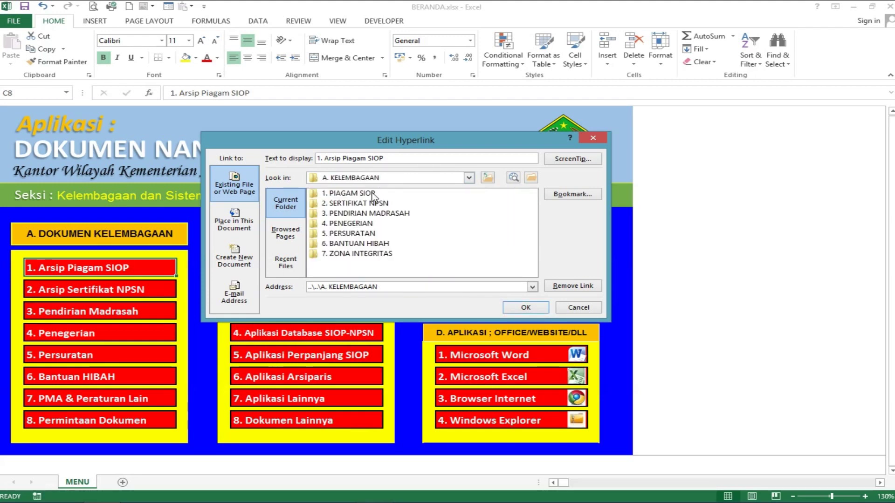
{"action": "double_click", "coordinate": [349, 193]}
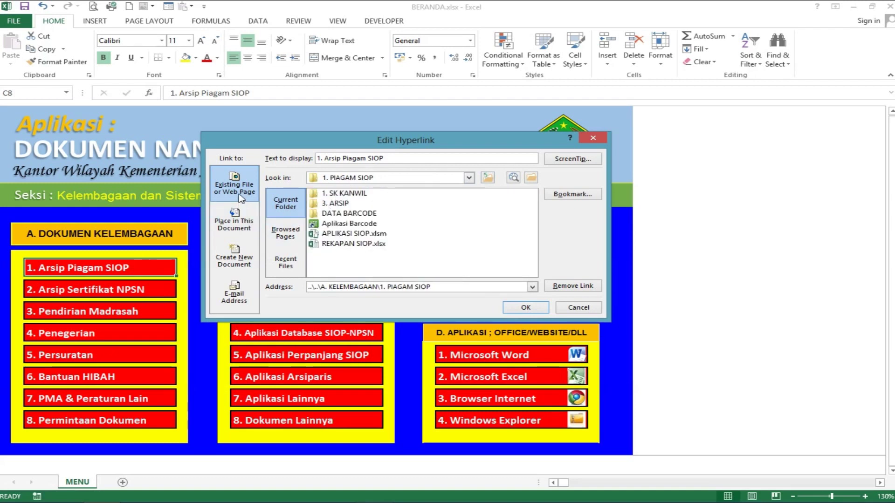
- Look through the hyperlink's other target types and the browsed-pages and recent-files lists
{"action": "left_click", "coordinate": [239, 215]}
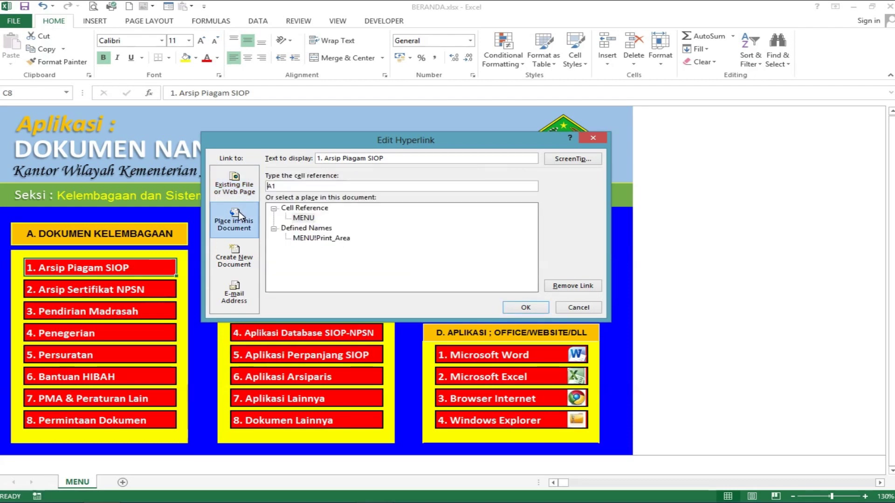
{"action": "left_click", "coordinate": [236, 250]}
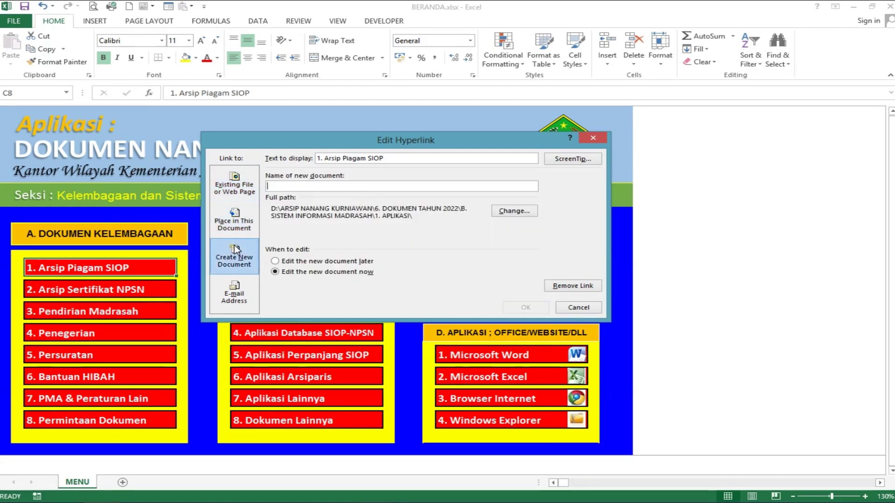
{"action": "left_click", "coordinate": [234, 294]}
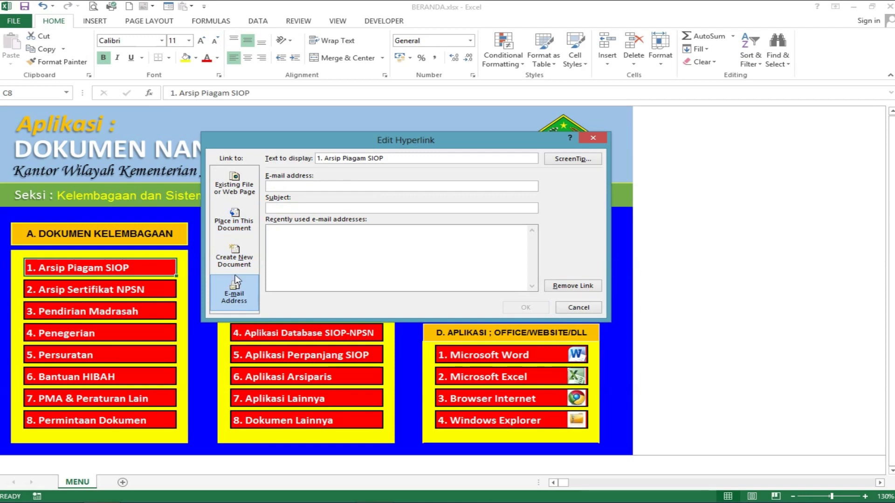
{"action": "left_click", "coordinate": [239, 191]}
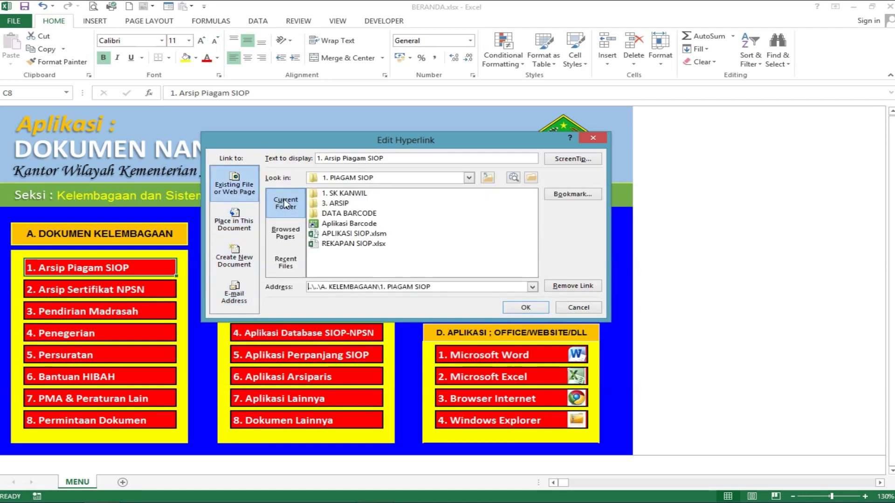
{"action": "left_click", "coordinate": [288, 234]}
{"action": "left_click", "coordinate": [299, 263]}
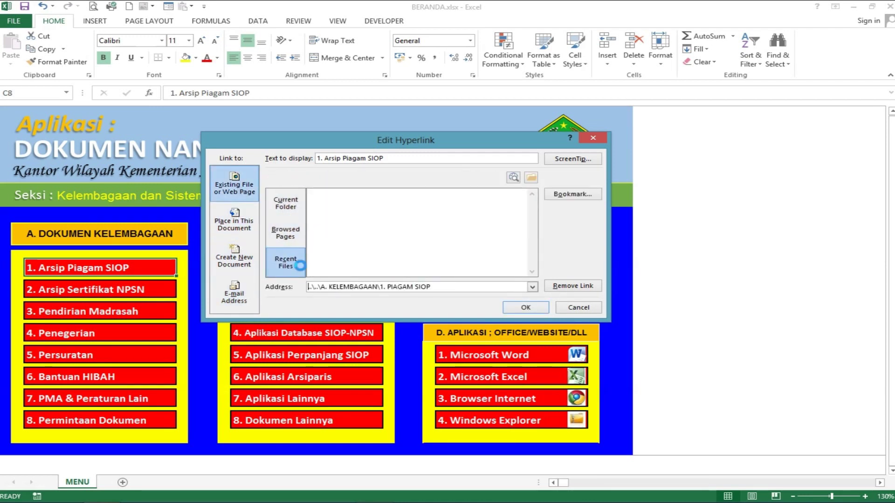
{"action": "left_click", "coordinate": [292, 214]}
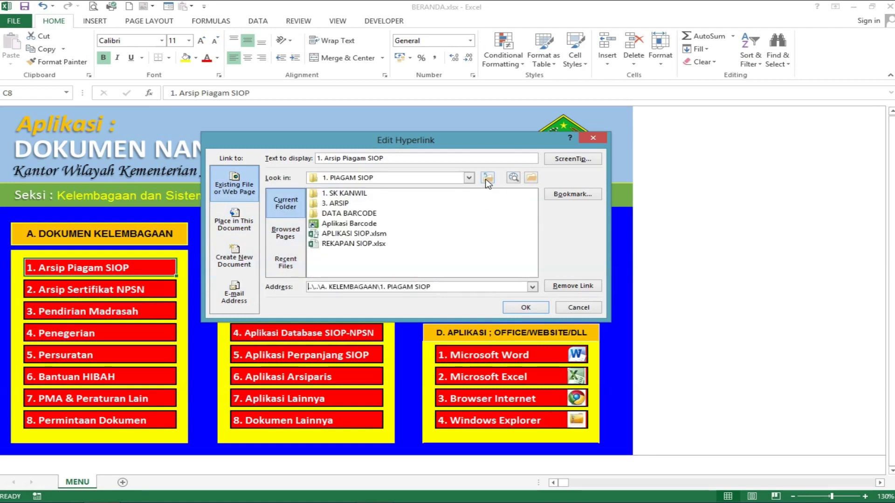
- Re-browse from the archive to 6. DOKUMEN TAHUN 2022\A. KELEMBAGAAN\1. PIAGAM SIOP and confirm the link
{"action": "left_click", "coordinate": [469, 177]}
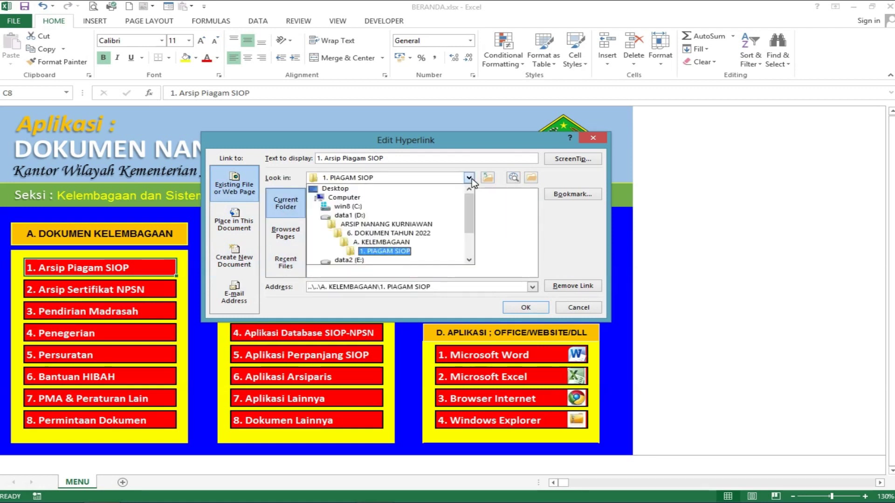
{"action": "left_click", "coordinate": [411, 224]}
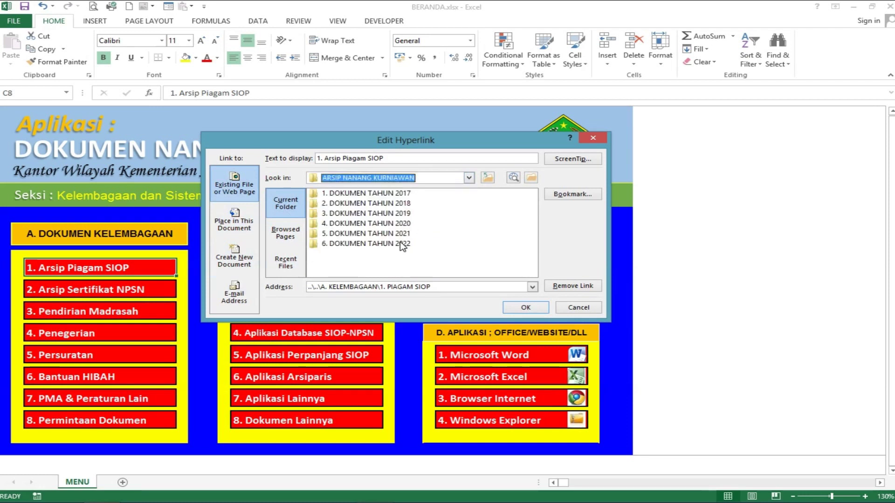
{"action": "double_click", "coordinate": [402, 244]}
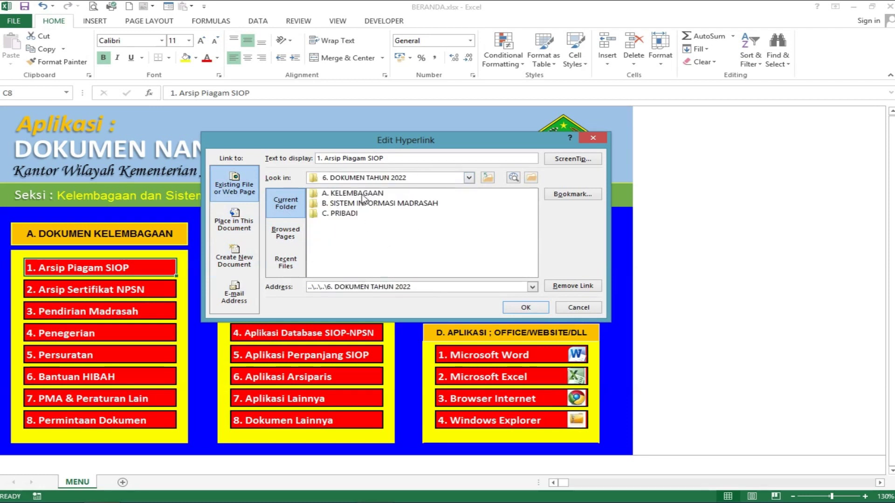
{"action": "double_click", "coordinate": [362, 194]}
{"action": "double_click", "coordinate": [340, 193]}
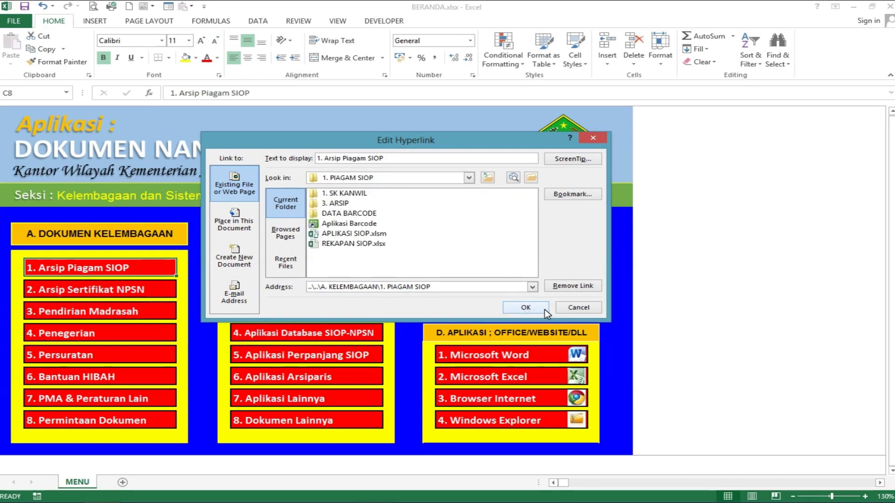
{"action": "left_click", "coordinate": [544, 309]}
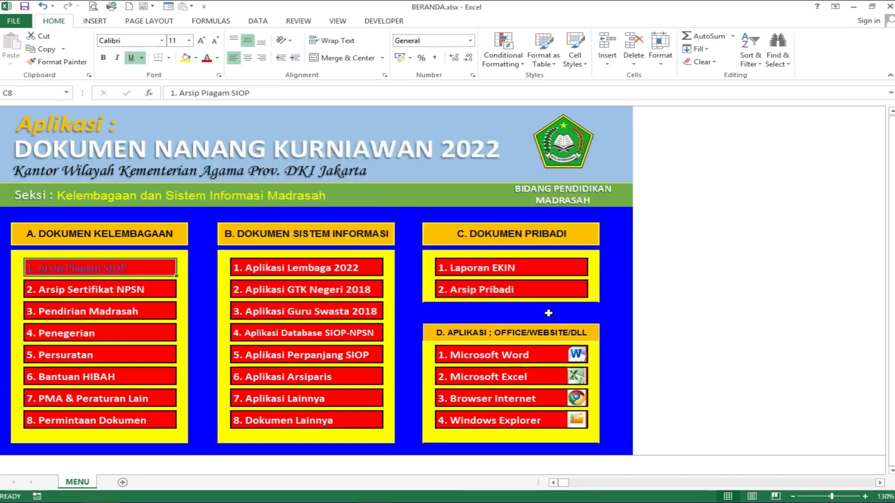
- Restyle the button label as bold white text with no underline
{"action": "left_click", "coordinate": [131, 58]}
{"action": "left_click", "coordinate": [106, 60]}
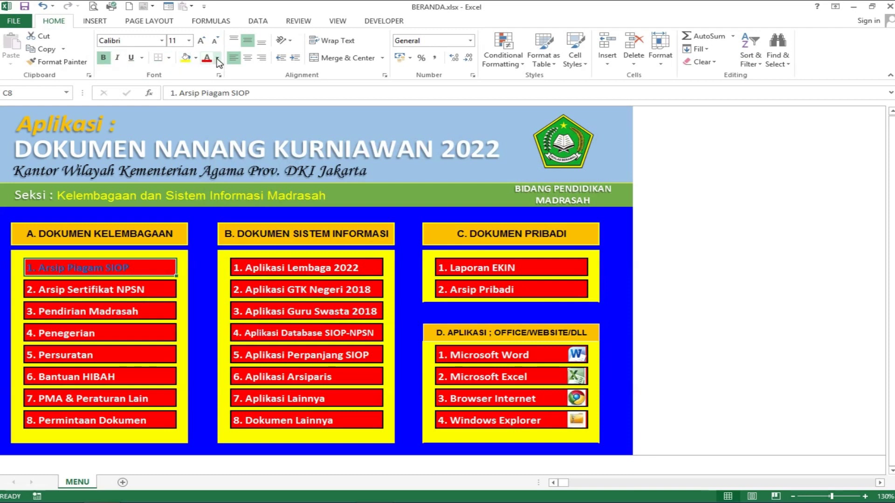
{"action": "left_click", "coordinate": [217, 57]}
{"action": "left_click", "coordinate": [207, 89]}
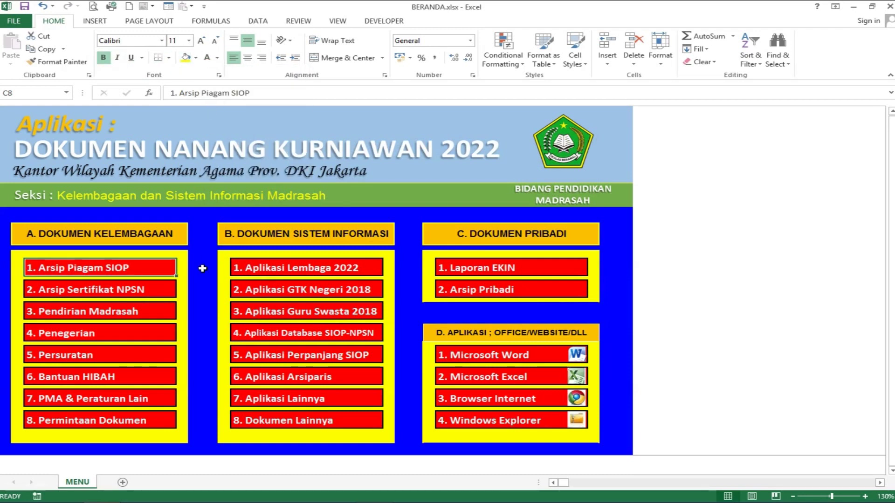
{"action": "left_click", "coordinate": [167, 296]}
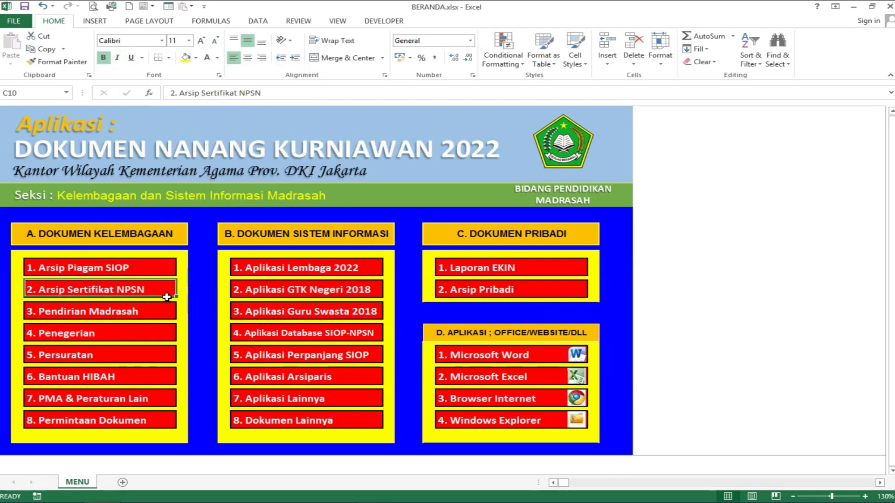
{"action": "right_click", "coordinate": [131, 294]}
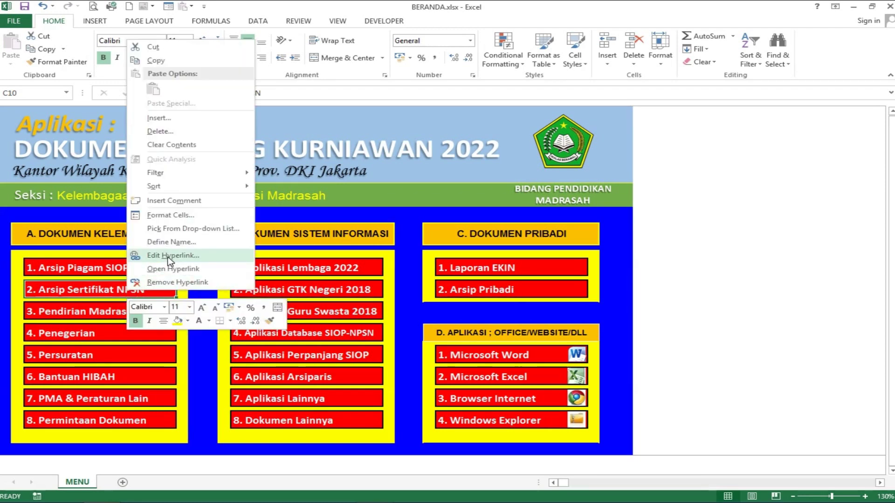
{"action": "left_click", "coordinate": [196, 255]}
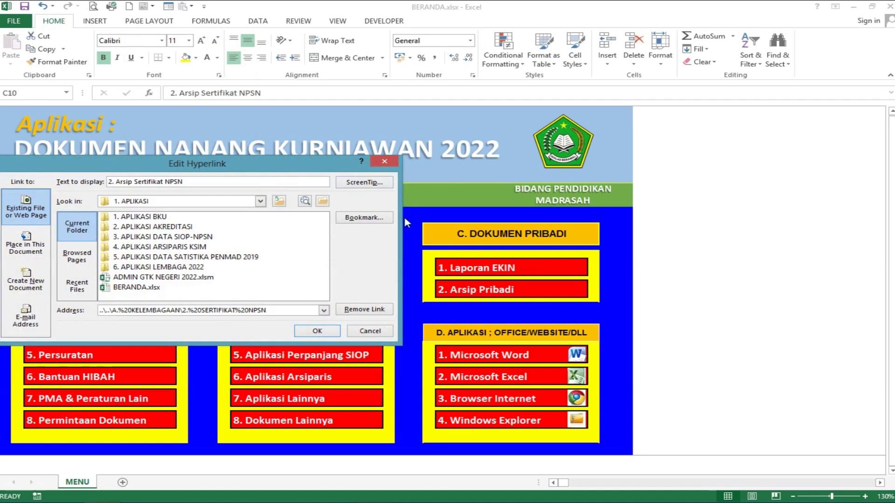
{"action": "mouse_move", "coordinate": [166, 164]}
{"action": "left_mouse_down"}
{"action": "mouse_move", "coordinate": [400, 225]}
{"action": "mouse_move", "coordinate": [371, 232]}
{"action": "left_mouse_up"}
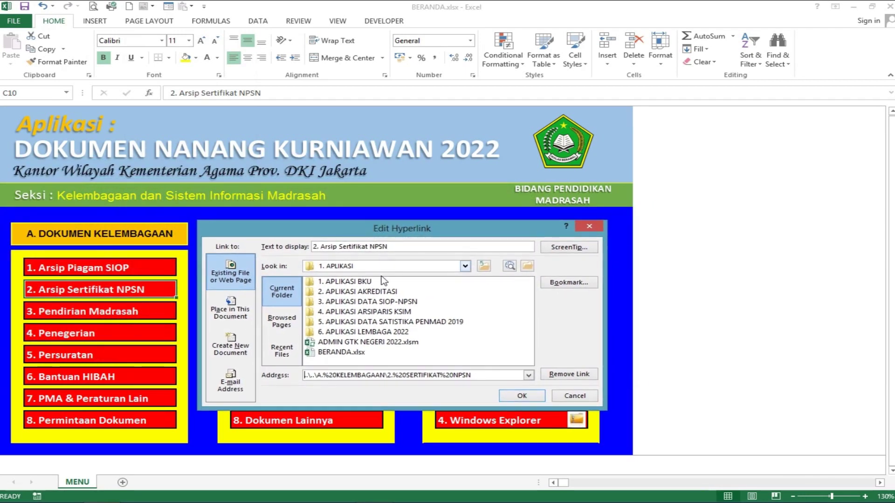
{"action": "left_click", "coordinate": [487, 266]}
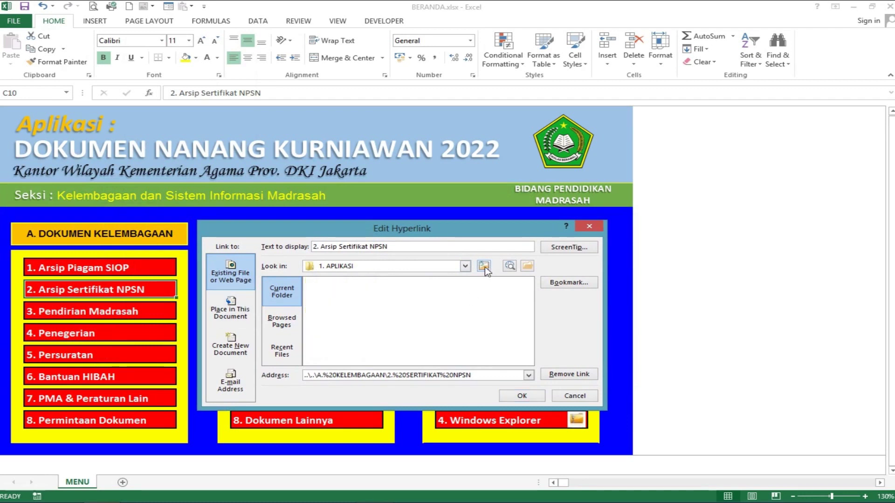
{"action": "left_click", "coordinate": [464, 267]}
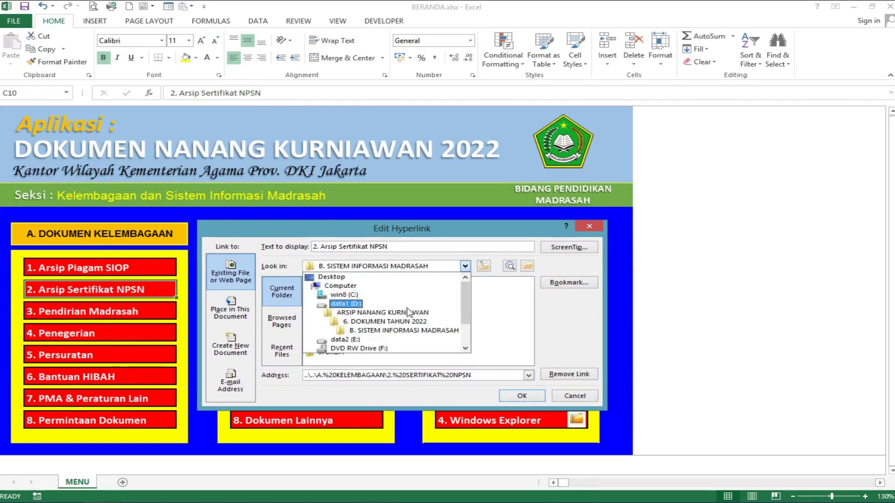
{"action": "left_click", "coordinate": [382, 312]}
{"action": "left_click", "coordinate": [373, 311]}
- Target 6. DOKUMEN TAHUN 2022\A. KELEMBAGAAN\2. SERTIFIKAT NPSN\2. NSPN MI and confirm the link
{"action": "double_click", "coordinate": [395, 332]}
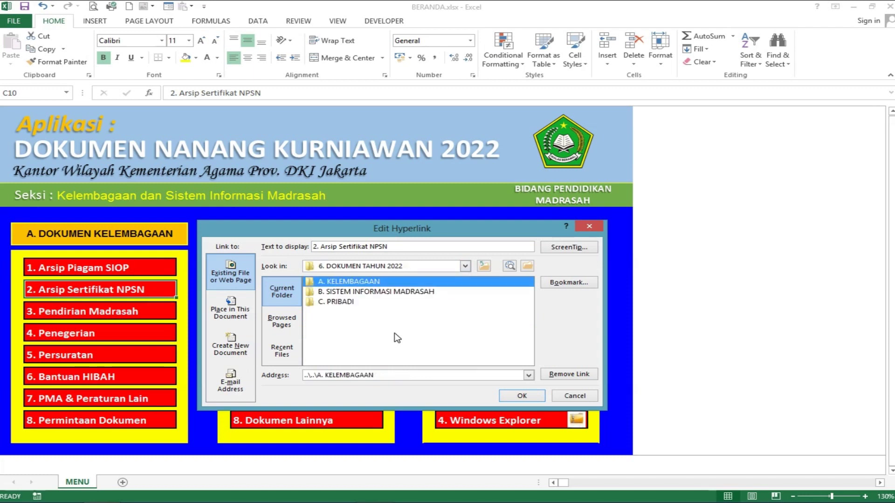
{"action": "double_click", "coordinate": [380, 282]}
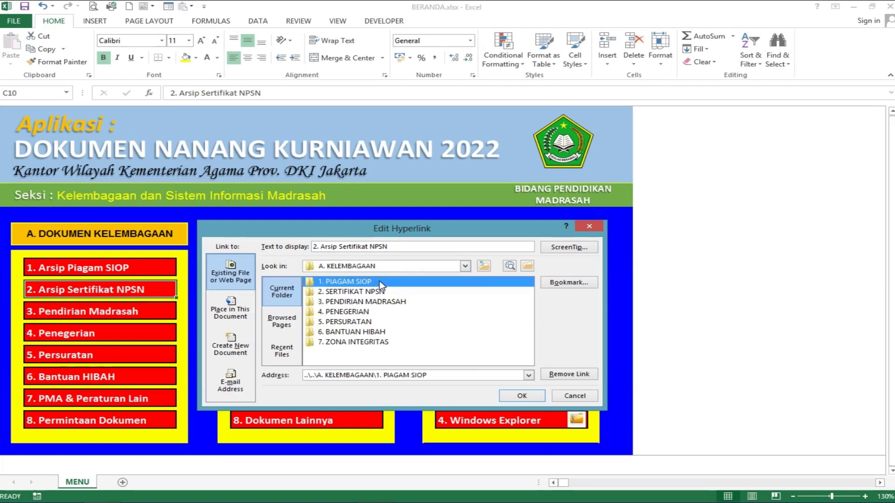
{"action": "left_click", "coordinate": [372, 292]}
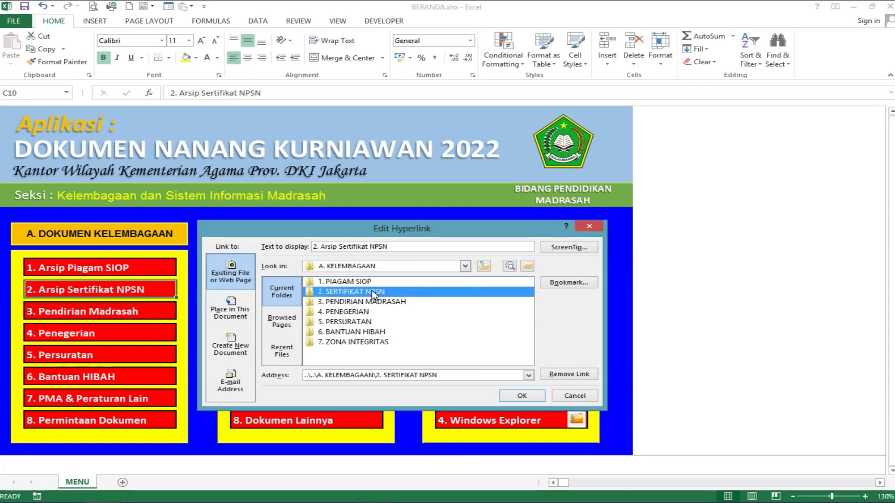
{"action": "double_click", "coordinate": [372, 293]}
{"action": "left_click", "coordinate": [374, 293]}
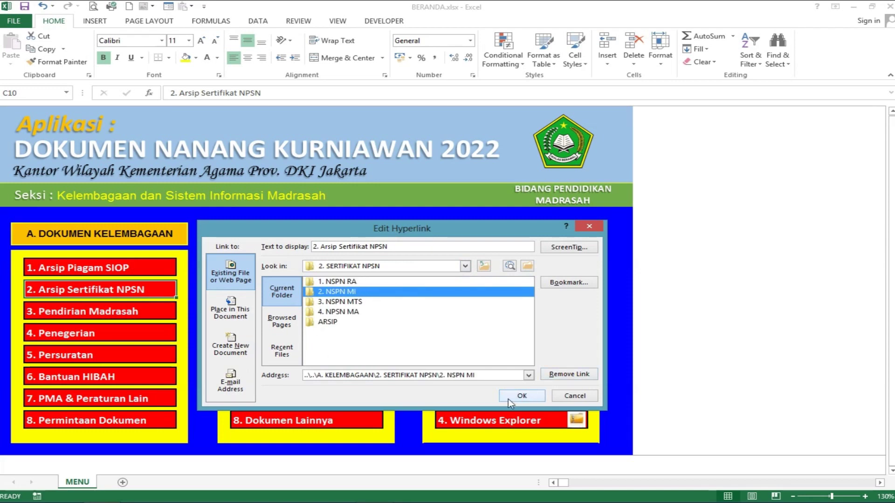
{"action": "left_click", "coordinate": [589, 395]}
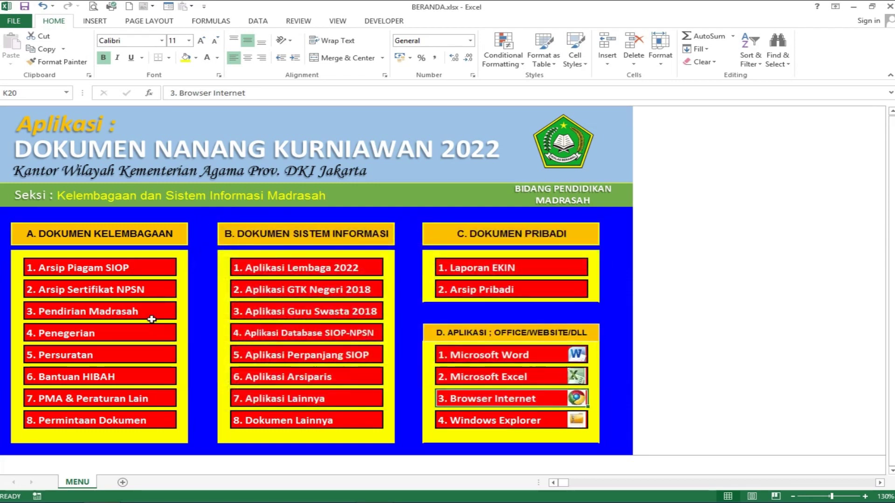
{"action": "right_click", "coordinate": [123, 319]}
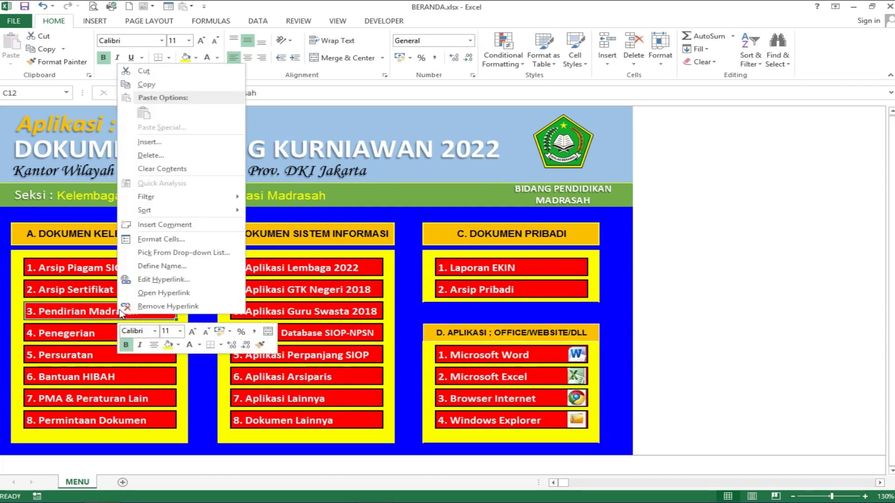
{"action": "left_click", "coordinate": [145, 285]}
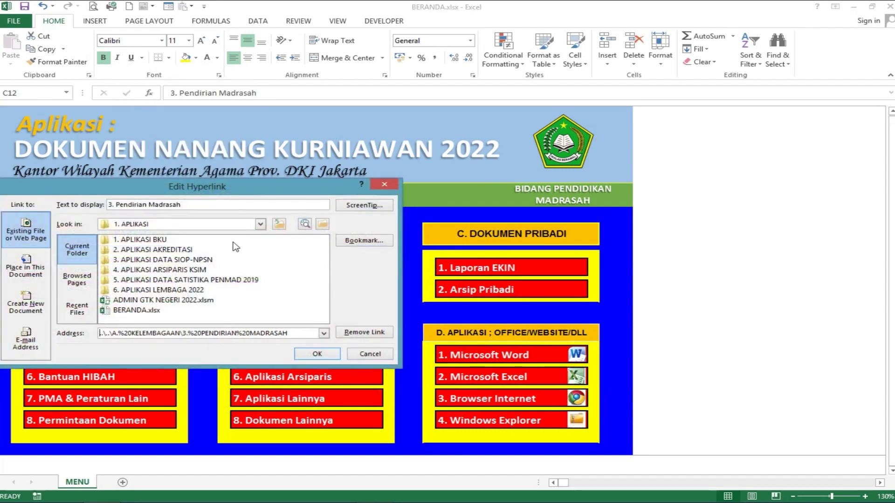
{"action": "left_click", "coordinate": [261, 225]}
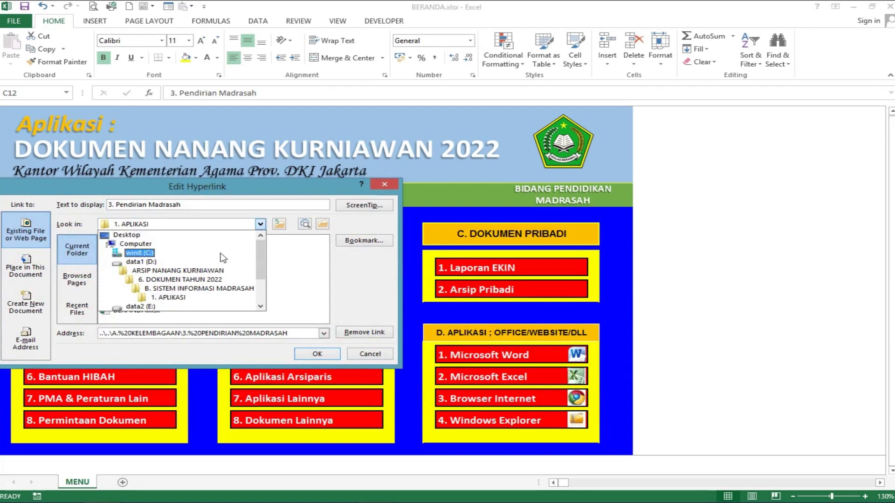
{"action": "left_click", "coordinate": [218, 281]}
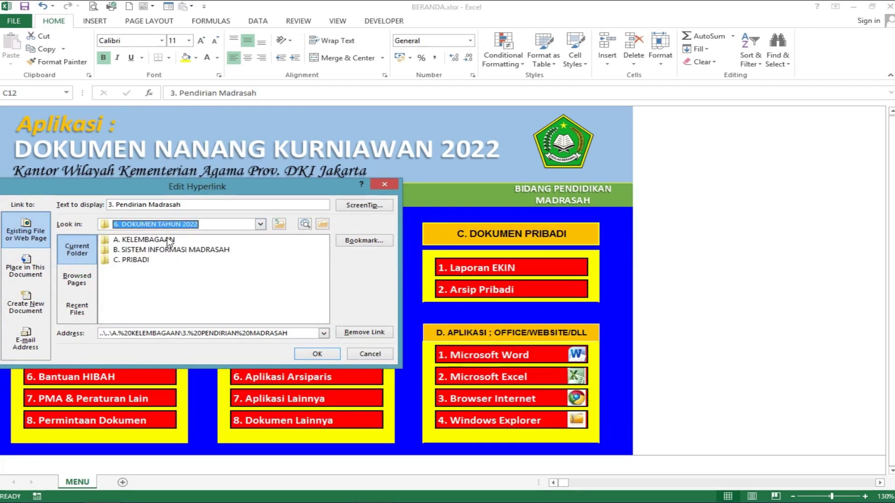
{"action": "left_click_drag", "start_coordinate": [161, 193], "coordinate": [365, 235]}
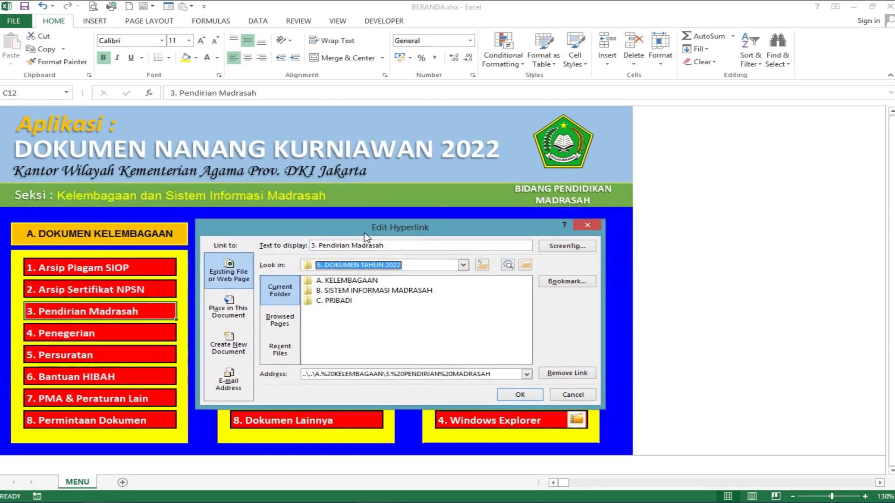
{"action": "double_click", "coordinate": [368, 280]}
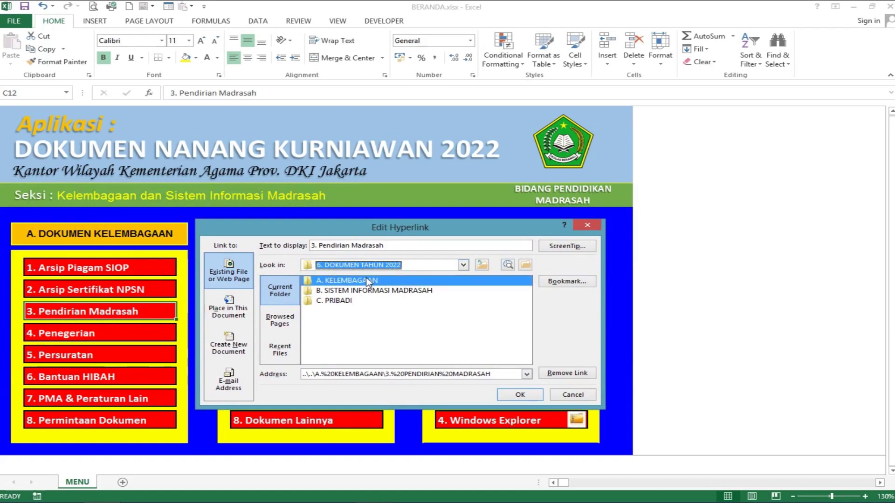
{"action": "double_click", "coordinate": [349, 301]}
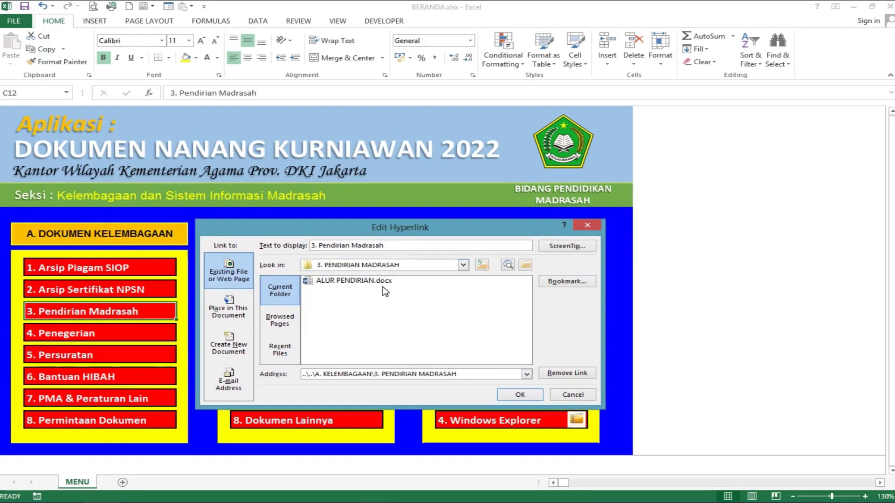
{"action": "left_click", "coordinate": [568, 396]}
{"action": "double_click", "coordinate": [147, 337]}
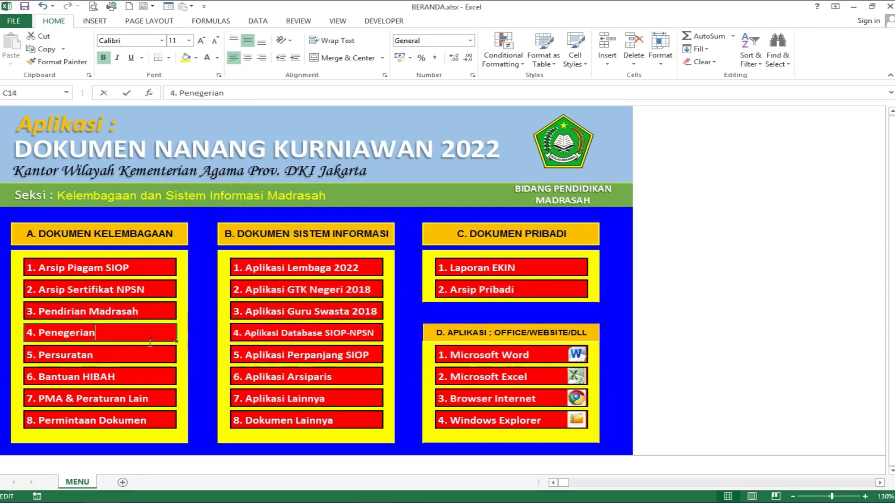
- Point the 1. Aplikasi Lembaga 2022 button at 6. APLIKASI LEMBAGA 2022\LEMBAGA MADRASAH 2022.xlsm
{"action": "left_click", "coordinate": [100, 420]}
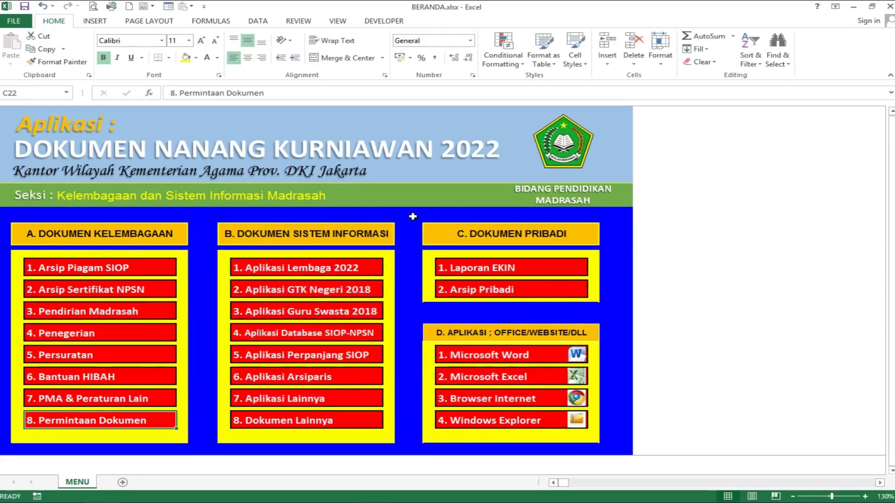
{"action": "double_click", "coordinate": [375, 273]}
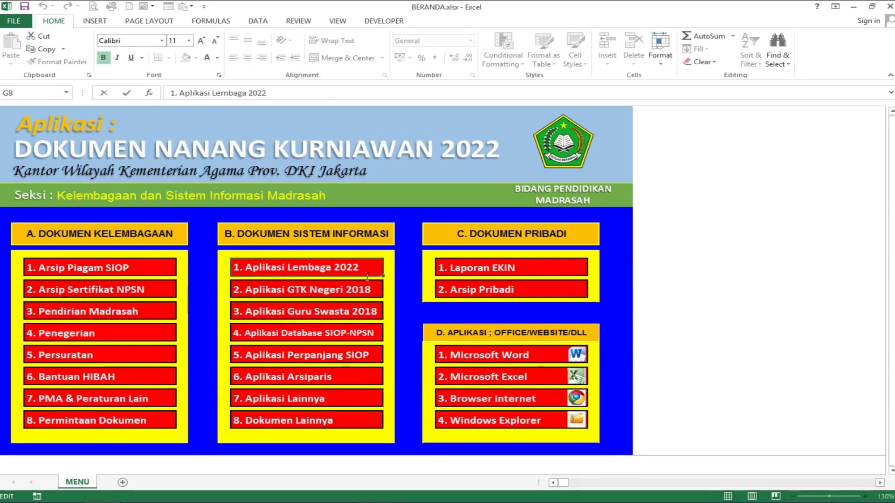
{"action": "key", "text": "Escape"}
{"action": "right_click", "coordinate": [342, 271]}
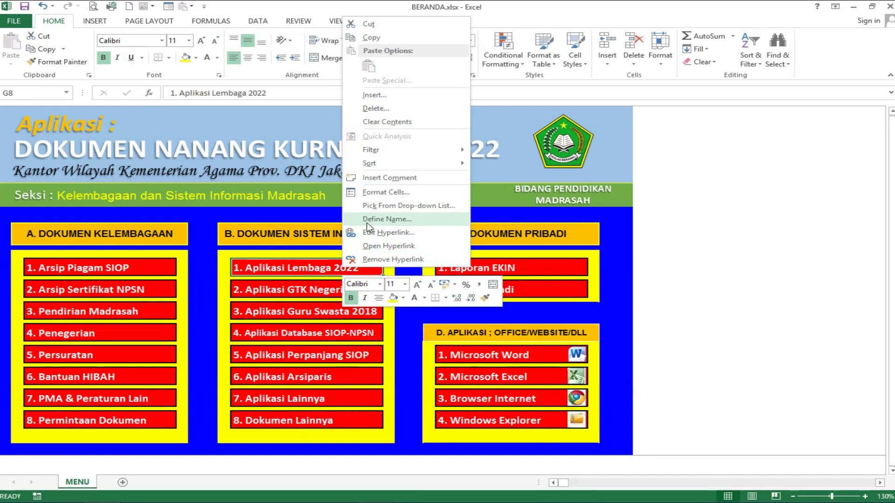
{"action": "left_click", "coordinate": [370, 236]}
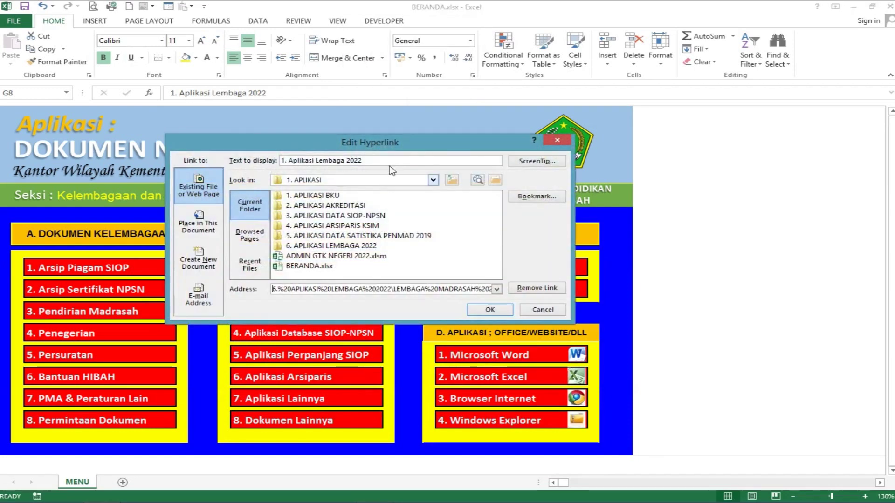
{"action": "left_click_drag", "start_coordinate": [255, 150], "coordinate": [489, 236]}
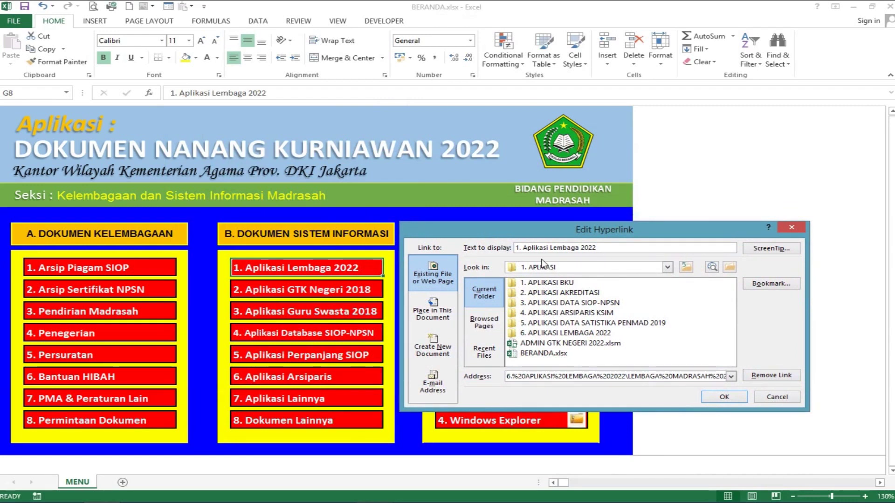
{"action": "left_click", "coordinate": [592, 333]}
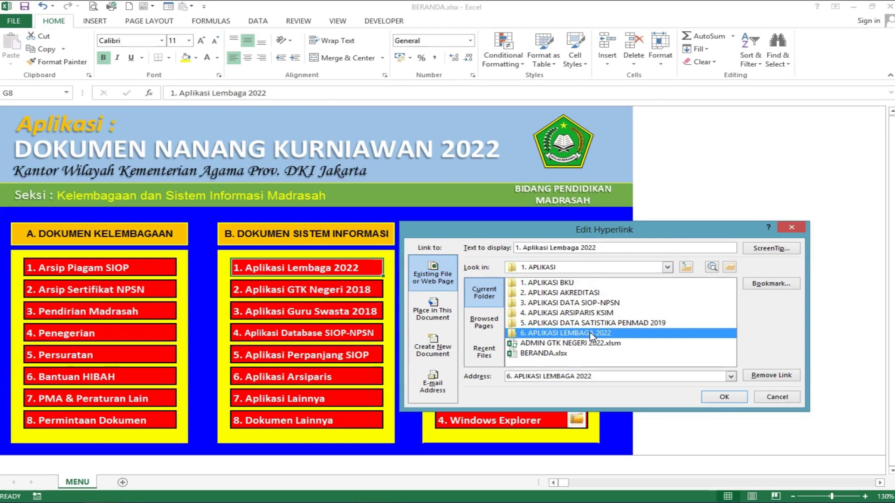
{"action": "double_click", "coordinate": [592, 333]}
{"action": "left_click", "coordinate": [615, 283]}
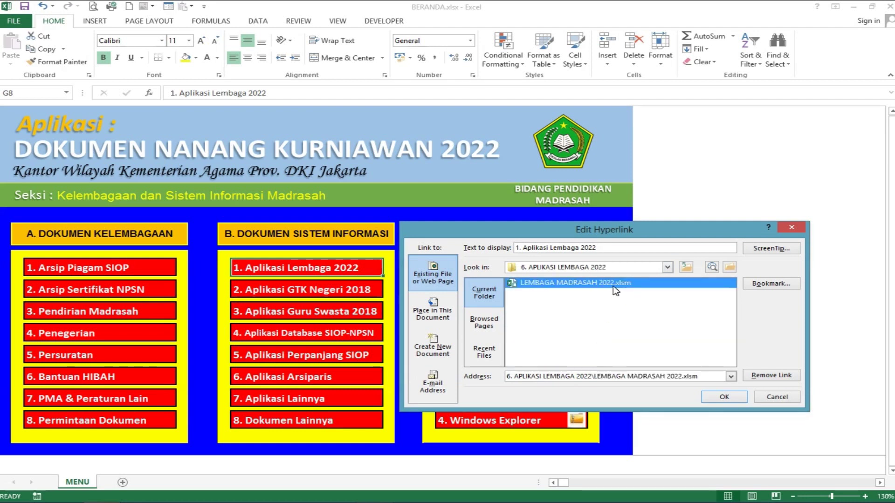
{"action": "left_click", "coordinate": [723, 397]}
{"action": "left_click", "coordinate": [717, 399]}
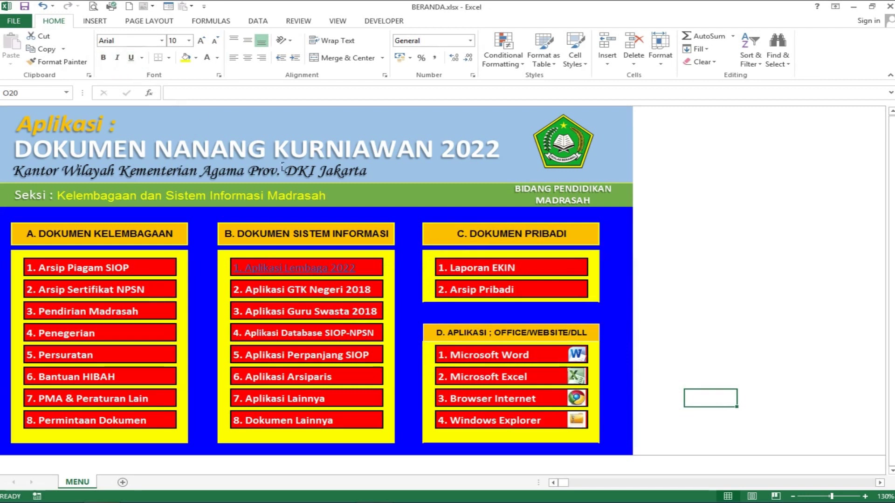
- Give the G8 1. Aplikasi Lembaga 2022 label white font colour and bold
{"action": "left_click", "coordinate": [379, 269]}
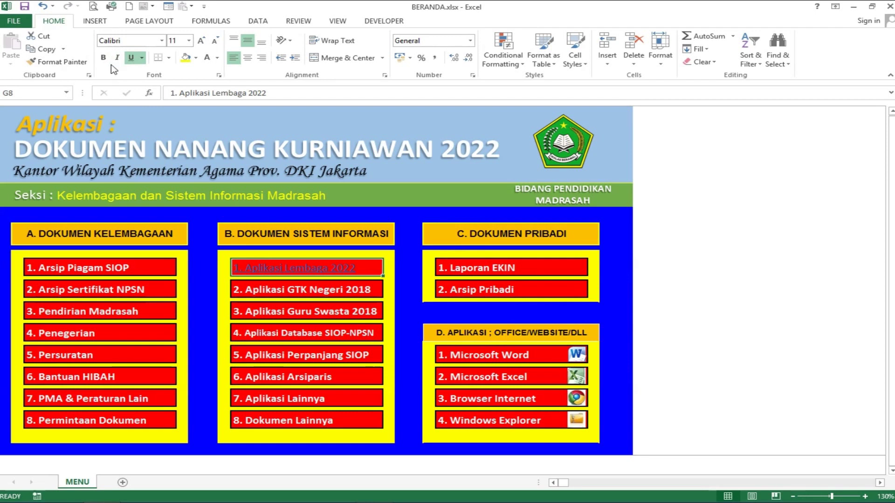
{"action": "left_click", "coordinate": [218, 60]}
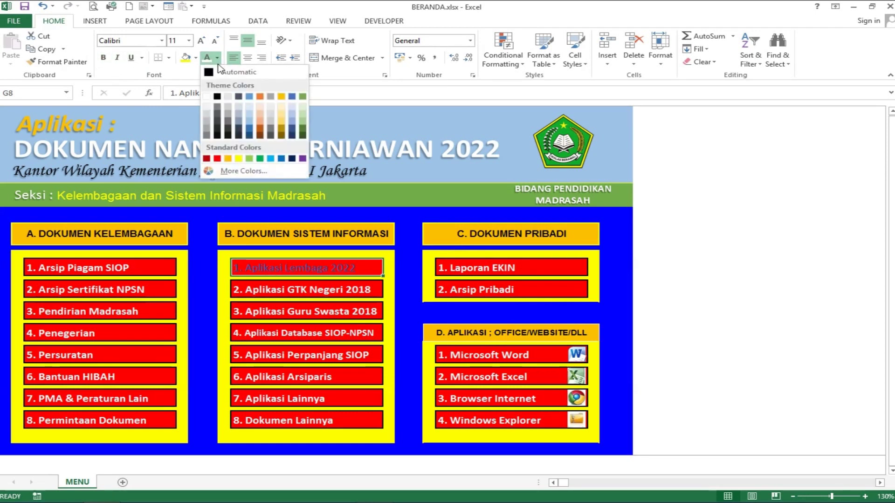
{"action": "left_click", "coordinate": [208, 96]}
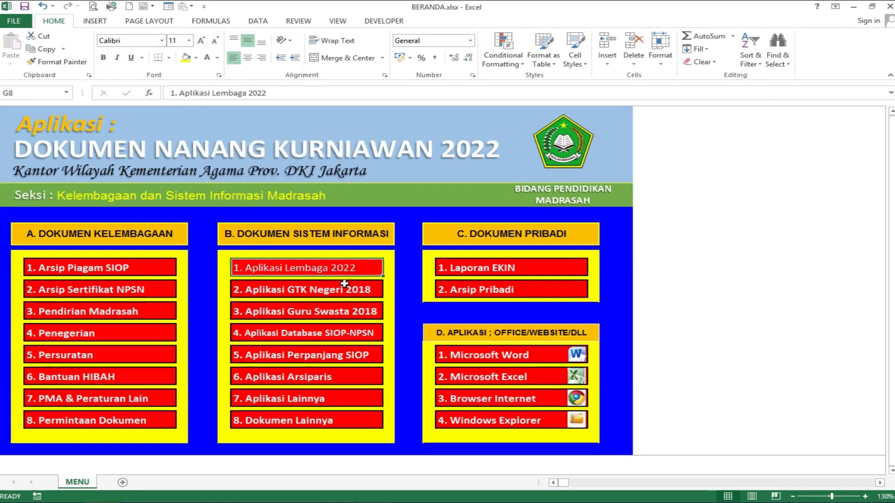
{"action": "left_click", "coordinate": [103, 58]}
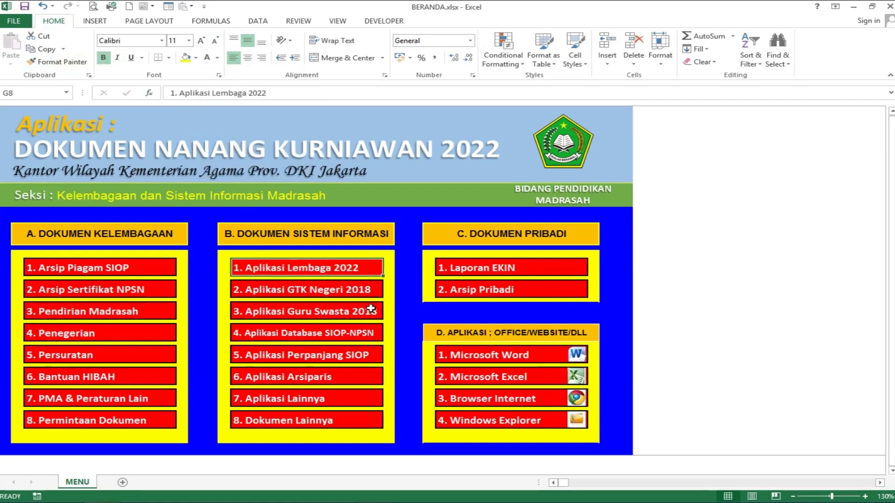
{"action": "left_click", "coordinate": [380, 296]}
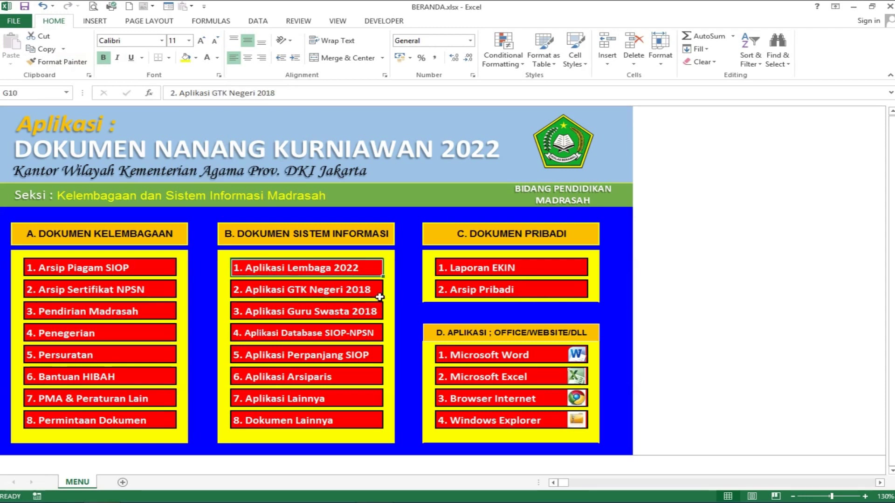
{"action": "right_click", "coordinate": [355, 293]}
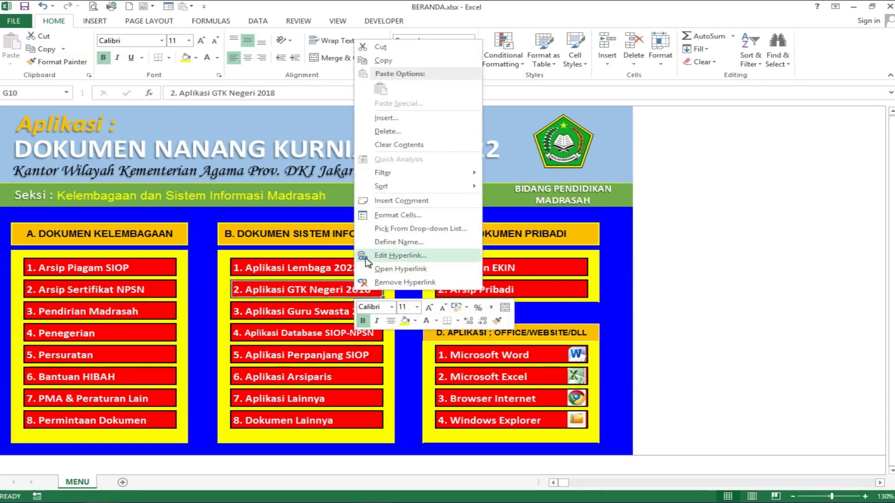
{"action": "left_click", "coordinate": [368, 257]}
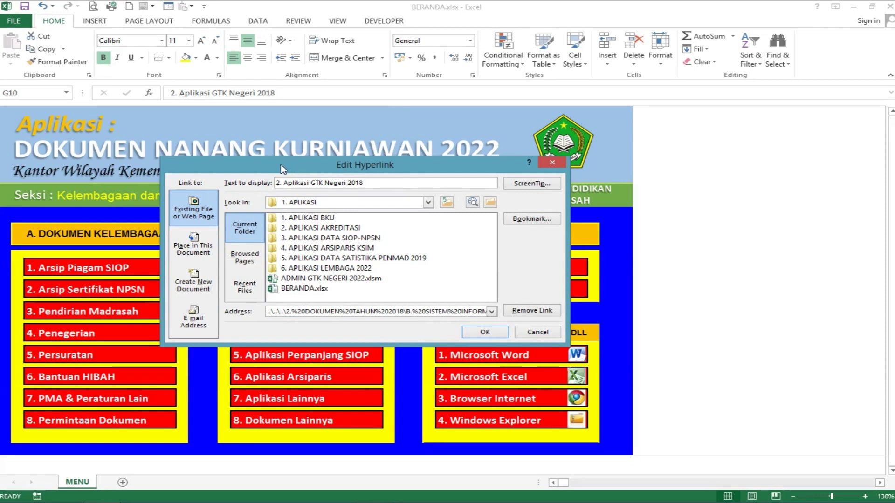
{"action": "left_click_drag", "start_coordinate": [283, 170], "coordinate": [525, 228]}
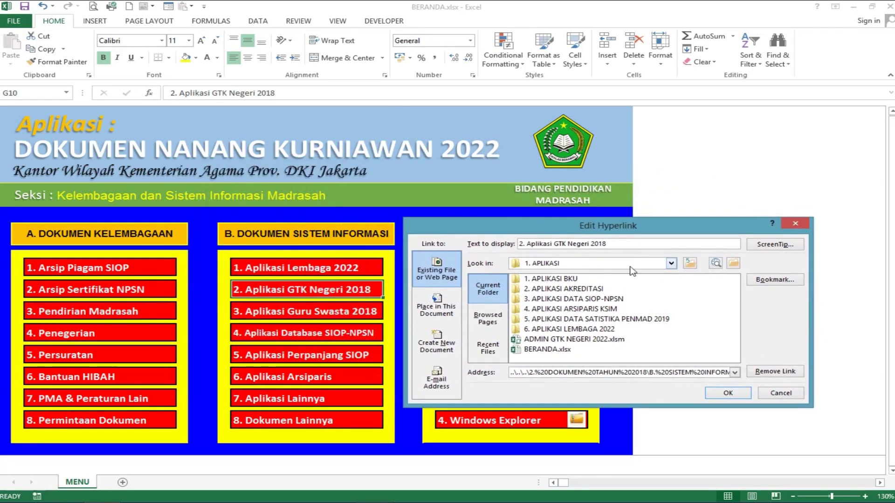
{"action": "left_click", "coordinate": [671, 264]}
{"action": "left_click", "coordinate": [633, 310]}
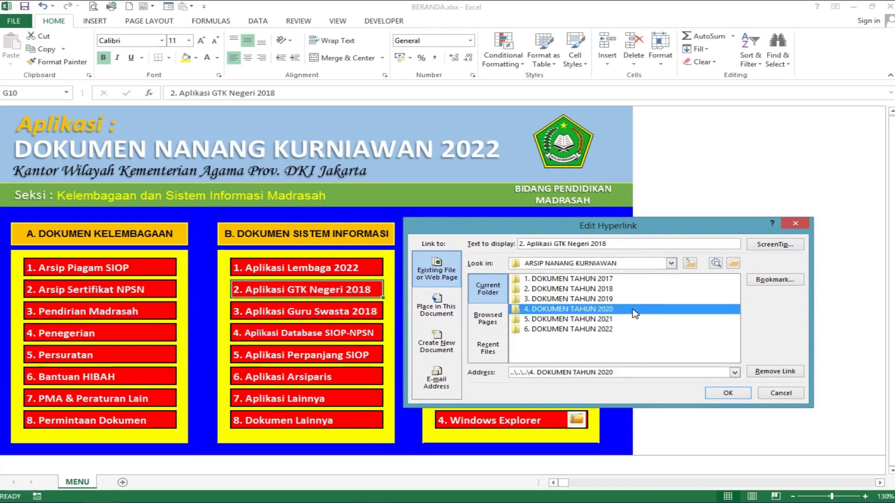
{"action": "double_click", "coordinate": [608, 329]}
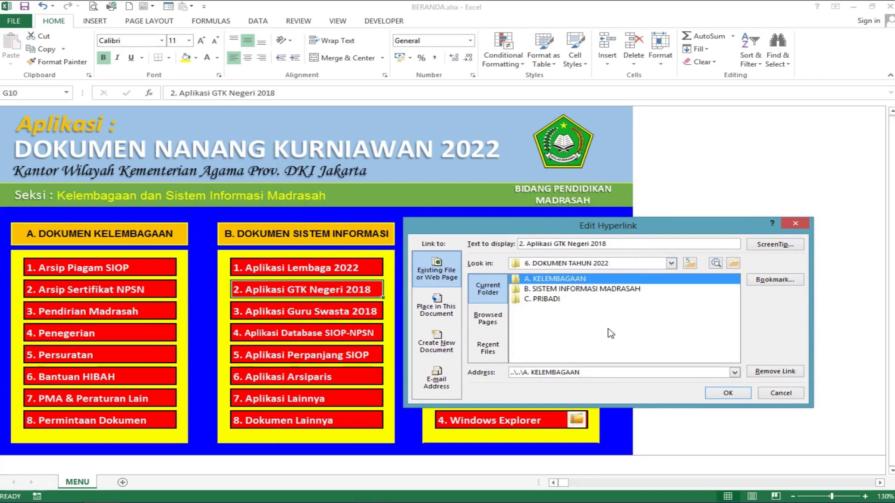
{"action": "left_click", "coordinate": [671, 264]}
{"action": "left_click", "coordinate": [672, 263]}
{"action": "left_click", "coordinate": [674, 263]}
{"action": "left_click", "coordinate": [639, 309]}
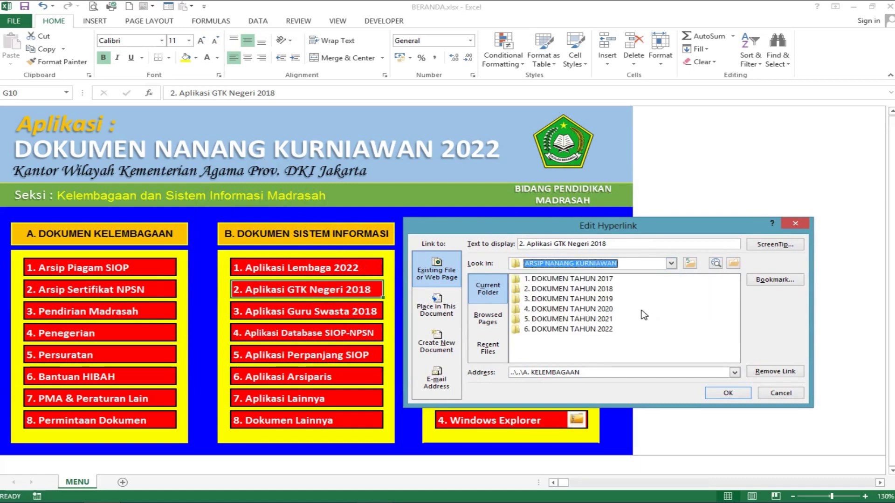
{"action": "left_click", "coordinate": [606, 290]}
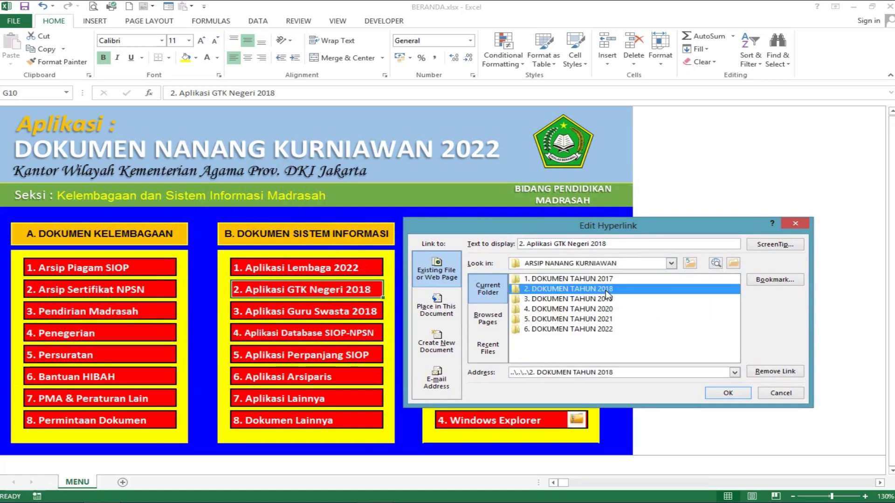
{"action": "double_click", "coordinate": [612, 292]}
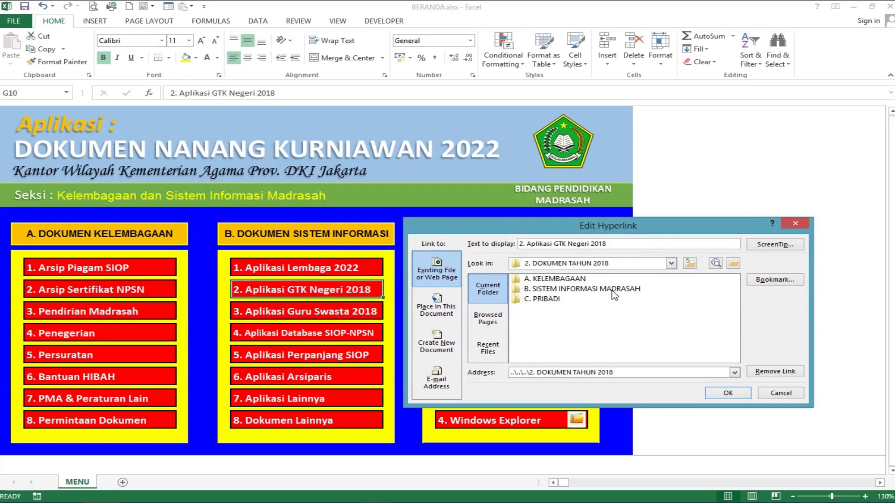
{"action": "double_click", "coordinate": [579, 289]}
{"action": "double_click", "coordinate": [557, 279]}
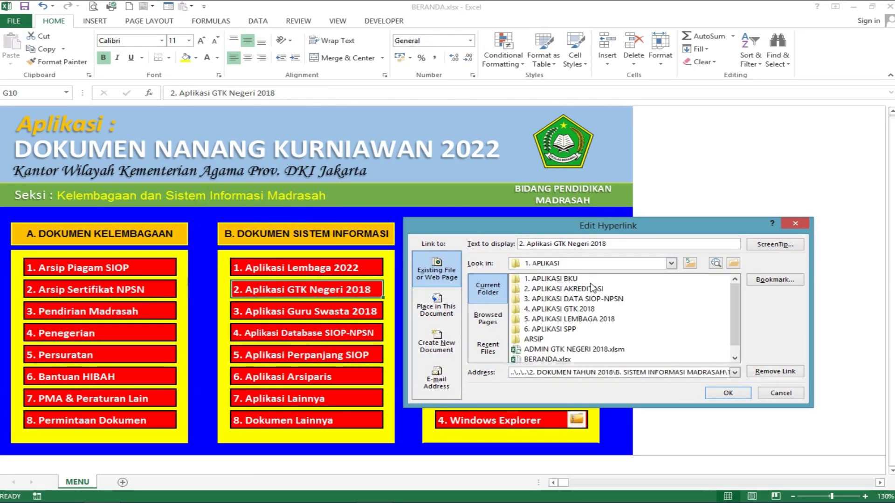
{"action": "double_click", "coordinate": [582, 309]}
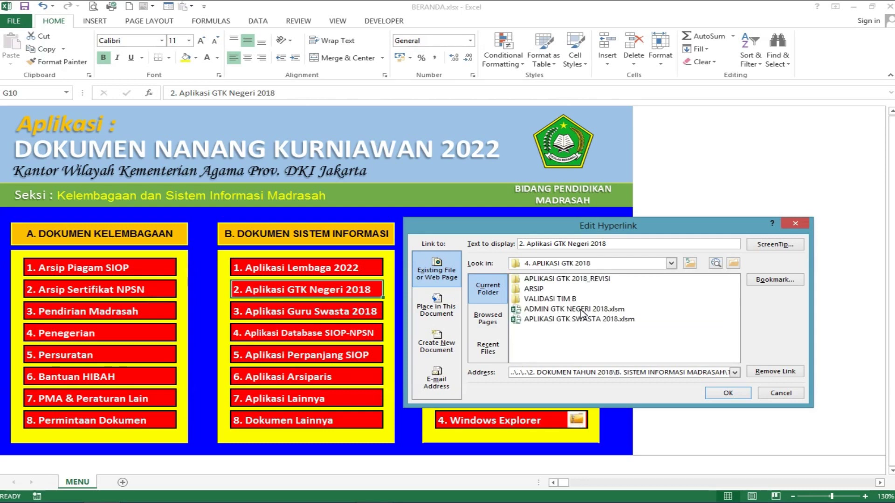
{"action": "left_click", "coordinate": [776, 394]}
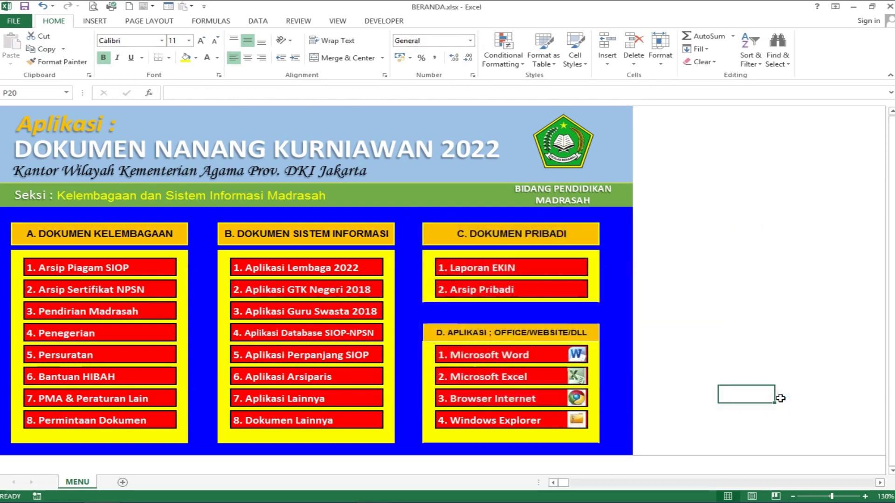
{"action": "left_click", "coordinate": [563, 275]}
{"action": "double_click", "coordinate": [563, 275]}
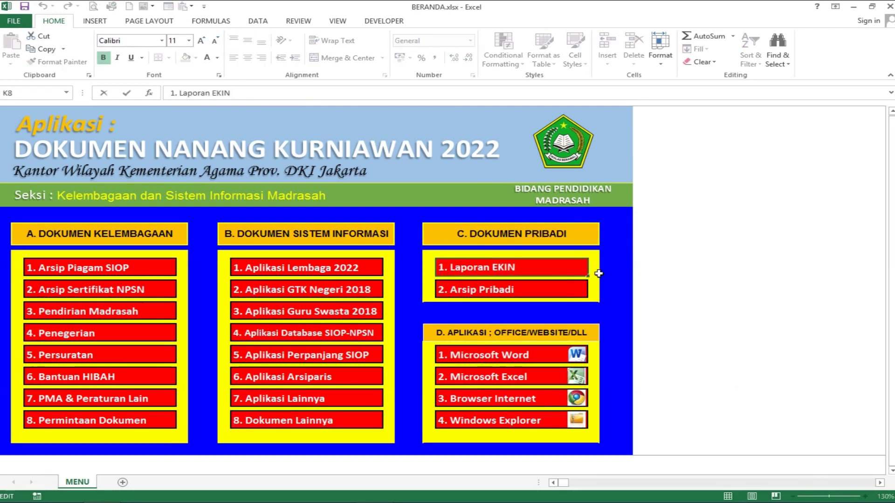
{"action": "key", "text": "Escape"}
{"action": "right_click", "coordinate": [565, 270]}
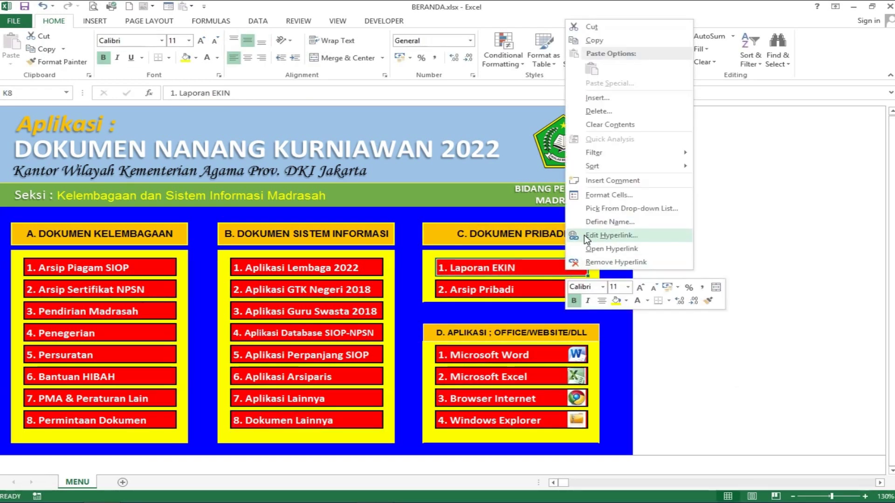
{"action": "left_click", "coordinate": [606, 236]}
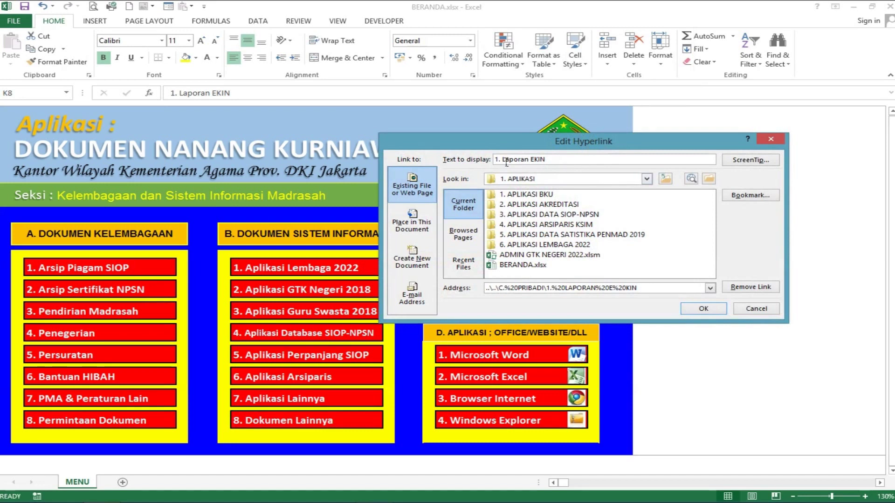
{"action": "left_click_drag", "start_coordinate": [408, 148], "coordinate": [628, 235]}
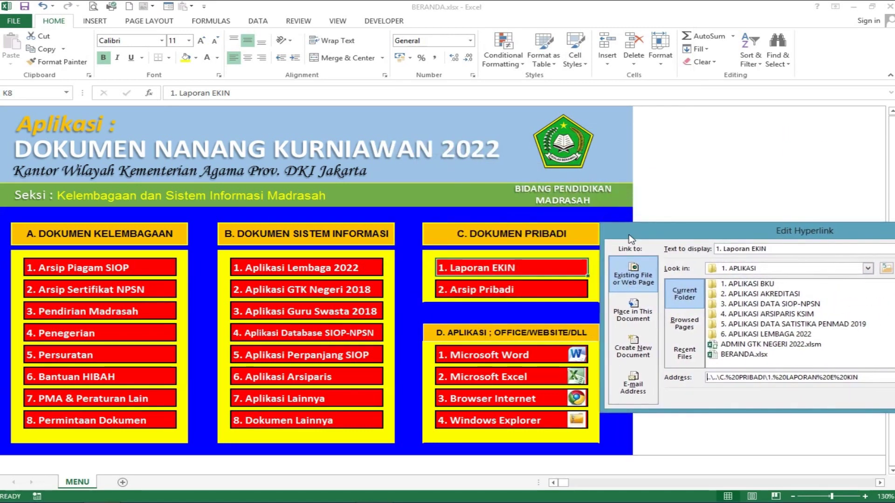
{"action": "left_click", "coordinate": [867, 269]}
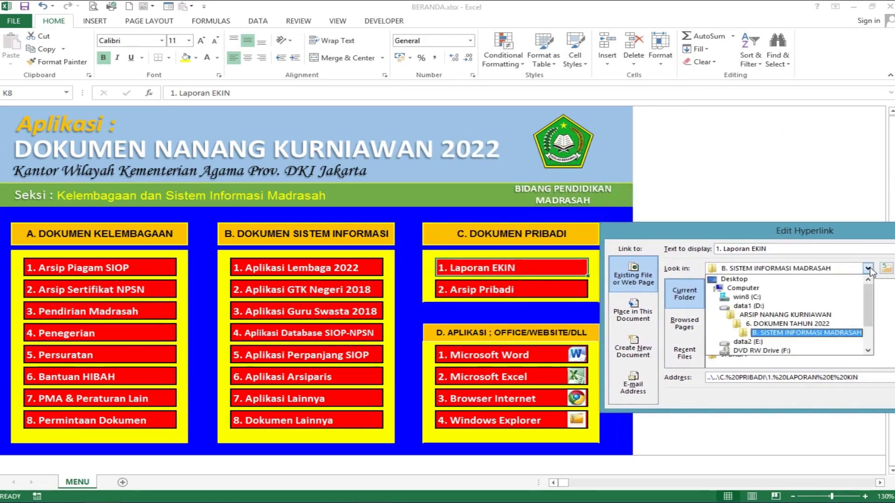
{"action": "left_click", "coordinate": [832, 315]}
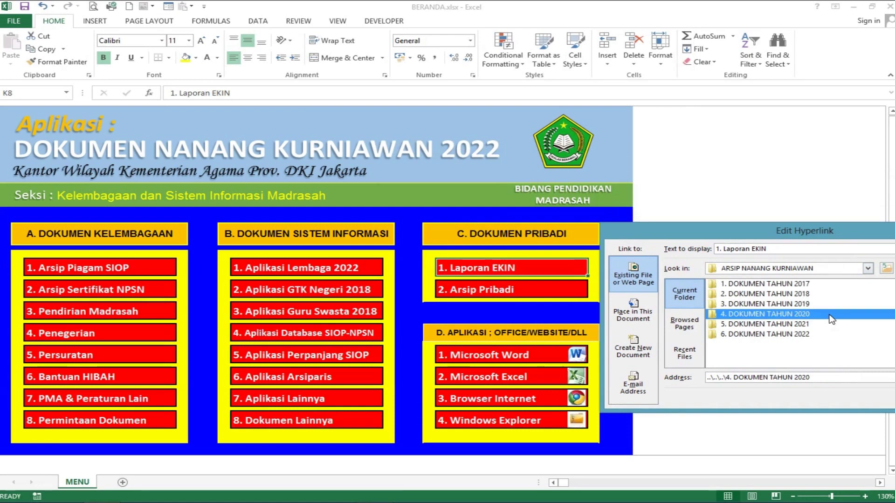
{"action": "double_click", "coordinate": [799, 335]}
{"action": "double_click", "coordinate": [758, 305]}
{"action": "left_click", "coordinate": [758, 285]}
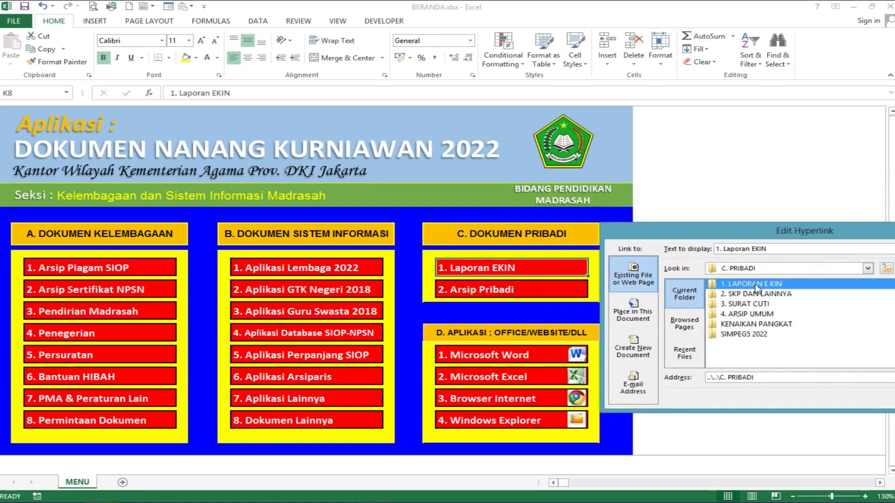
{"action": "double_click", "coordinate": [757, 285]}
{"action": "mouse_move", "coordinate": [753, 236]}
{"action": "left_mouse_down"}
{"action": "mouse_move", "coordinate": [699, 144]}
{"action": "mouse_move", "coordinate": [674, 135]}
{"action": "left_mouse_up"}
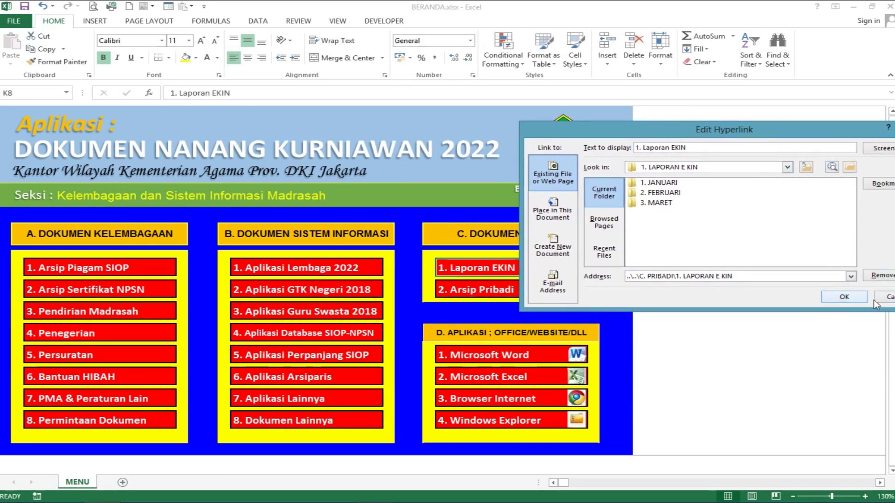
{"action": "left_click", "coordinate": [888, 301]}
{"action": "left_click", "coordinate": [582, 296]}
{"action": "double_click", "coordinate": [557, 360]}
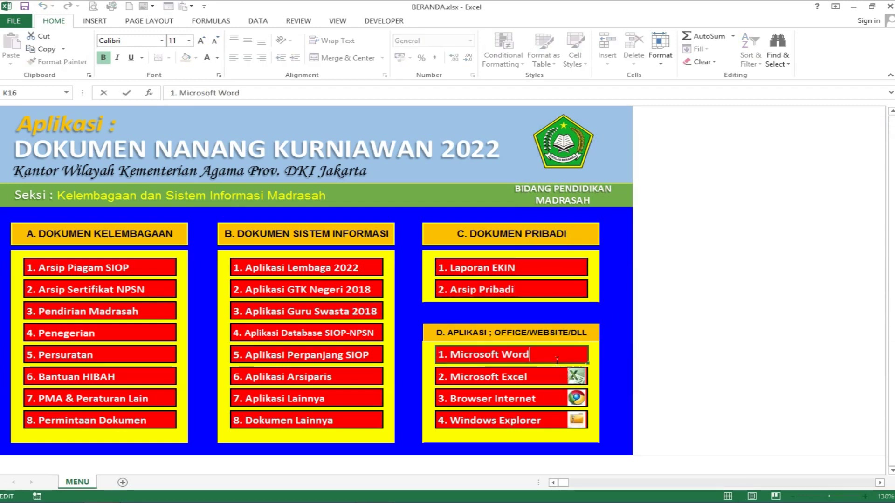
{"action": "left_click", "coordinate": [600, 356]}
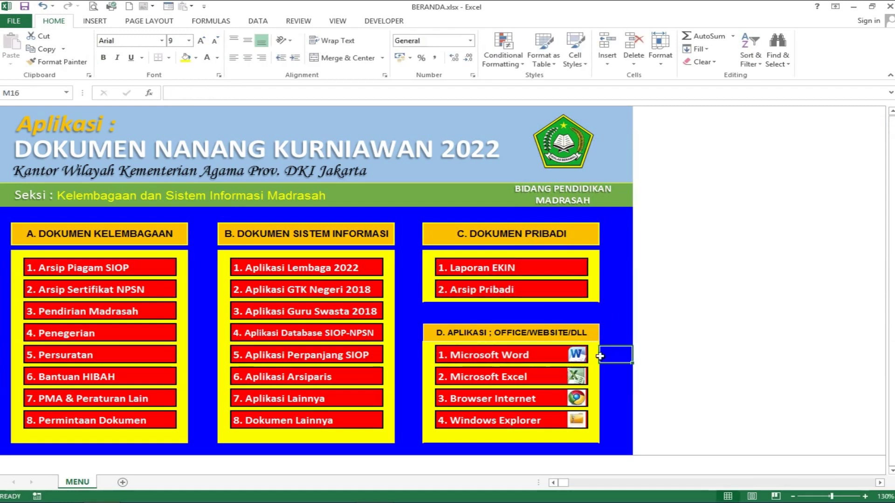
- Edit the Word icon's hyperlink and browse to the Program Files folder on win8 (C:)
{"action": "right_click", "coordinate": [583, 357]}
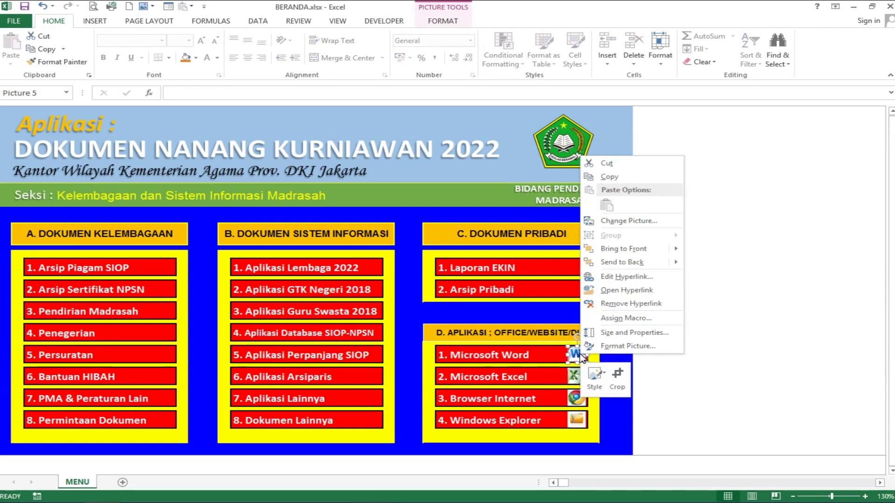
{"action": "left_click", "coordinate": [619, 281]}
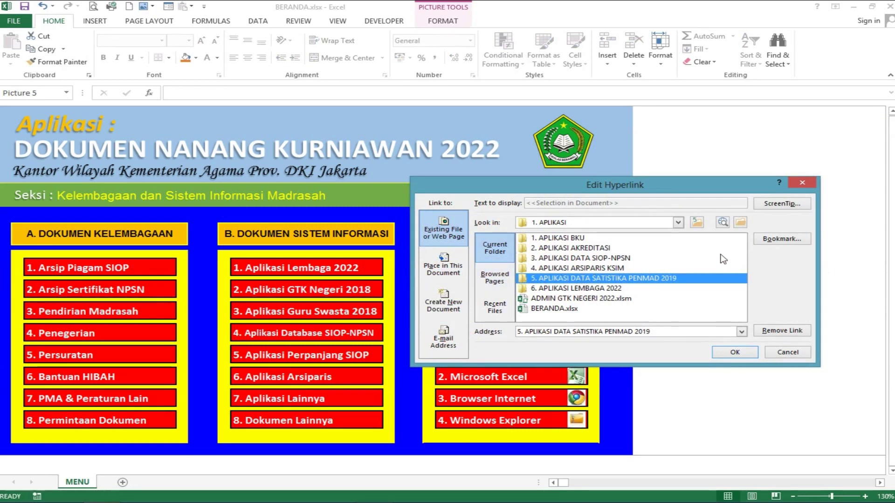
{"action": "left_click_drag", "start_coordinate": [589, 188], "coordinate": [697, 112]}
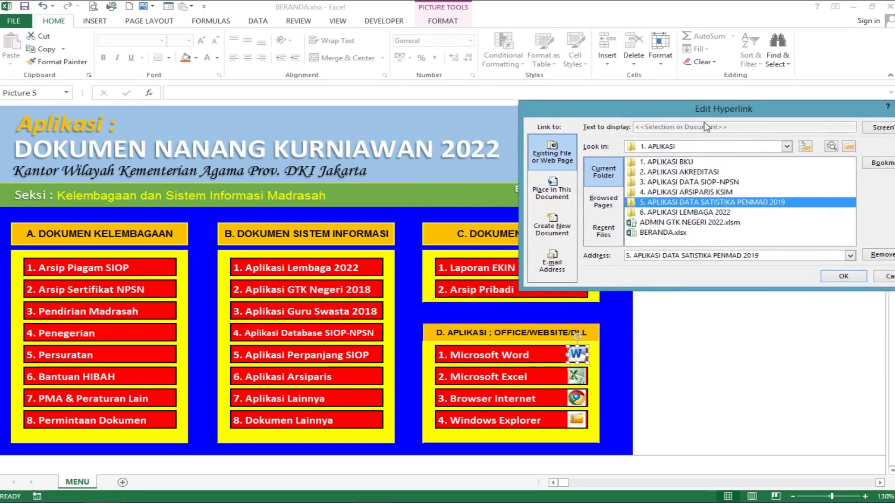
{"action": "left_click", "coordinate": [787, 147]}
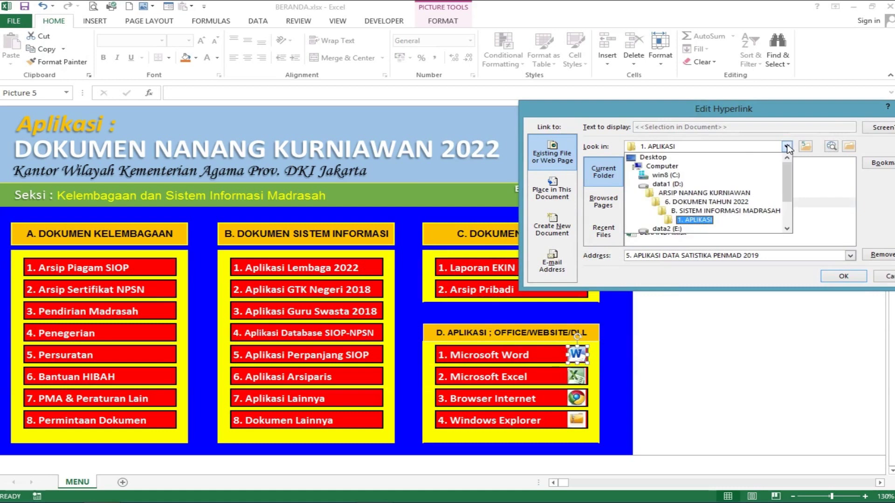
{"action": "left_click", "coordinate": [665, 176]}
{"action": "left_click_drag", "start_coordinate": [854, 181], "coordinate": [854, 207]}
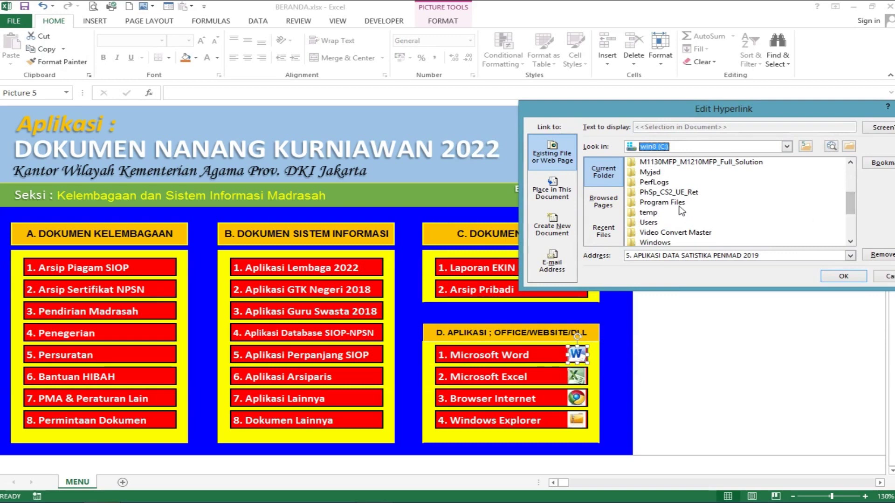
{"action": "double_click", "coordinate": [679, 205]}
- Go into Microsoft Office, then the Office15 folder
{"action": "left_click", "coordinate": [850, 184]}
{"action": "left_click_drag", "start_coordinate": [851, 184], "coordinate": [852, 199]}
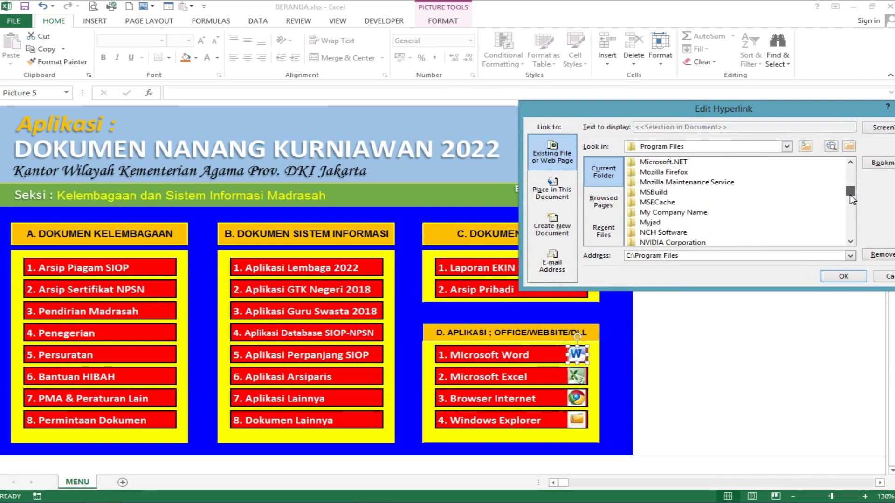
{"action": "left_click_drag", "start_coordinate": [852, 200], "coordinate": [852, 195]}
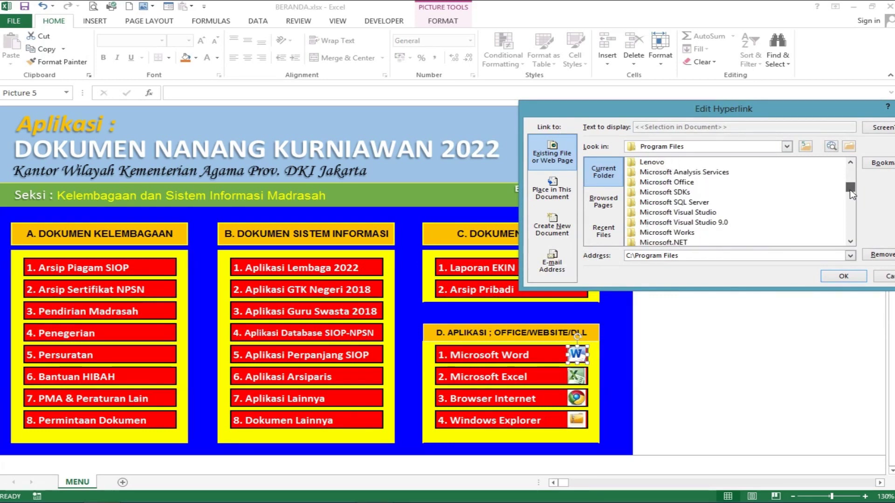
{"action": "left_click", "coordinate": [672, 205]}
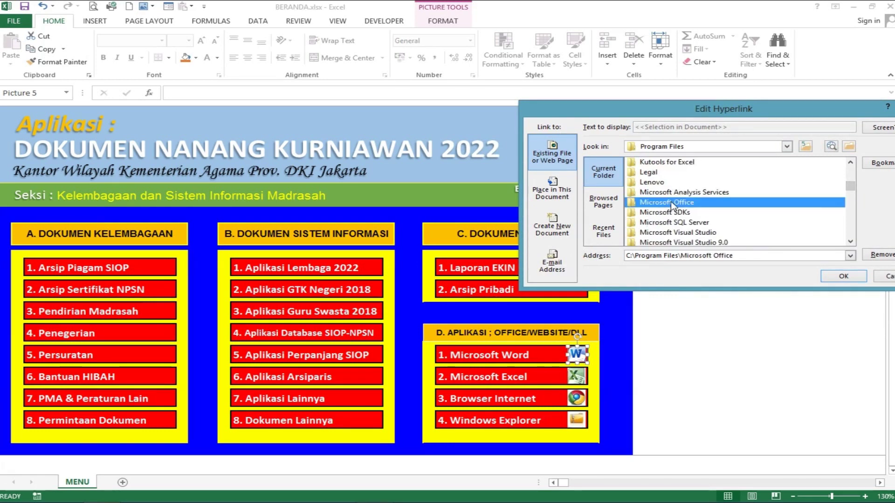
{"action": "double_click", "coordinate": [672, 205]}
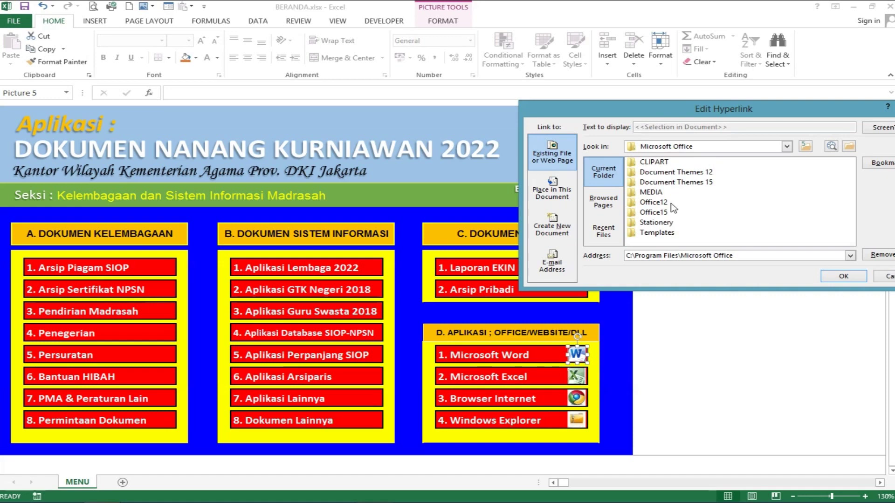
{"action": "double_click", "coordinate": [666, 208]}
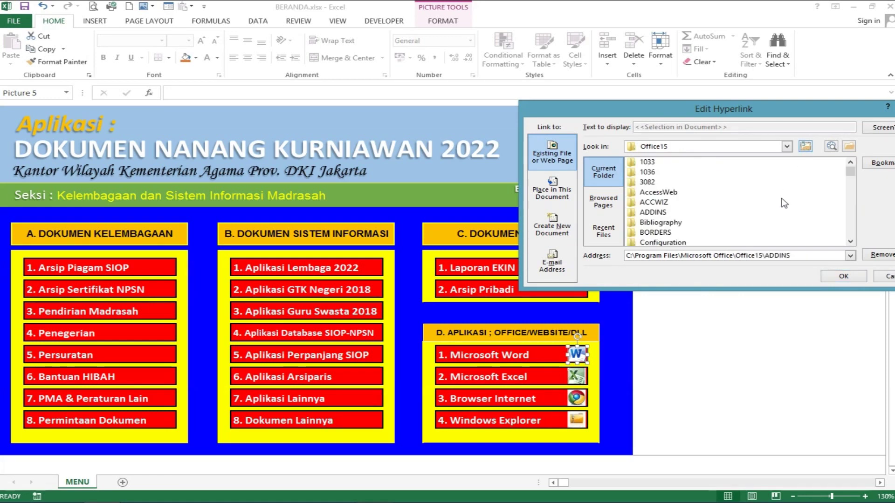
- Select WINWORD.EXE in Office15 as the Word icon's link target and confirm
{"action": "left_click_drag", "start_coordinate": [851, 178], "coordinate": [854, 238]}
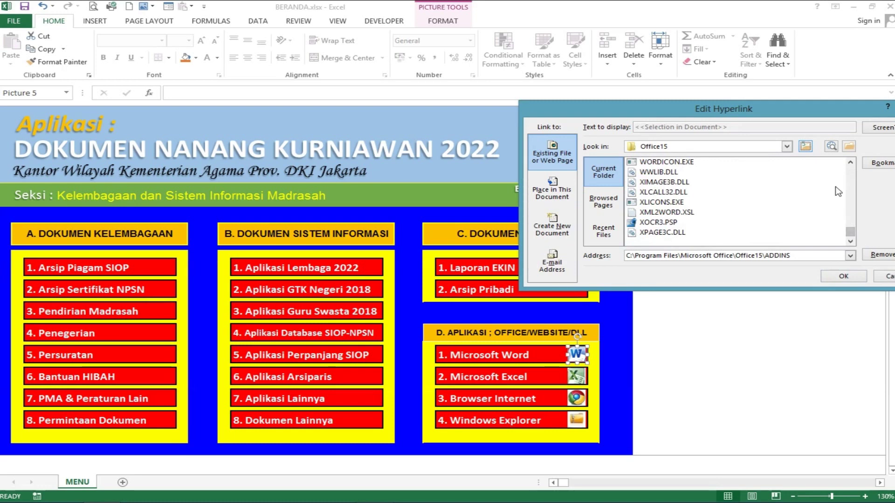
{"action": "left_click", "coordinate": [851, 163]}
{"action": "left_click", "coordinate": [851, 163]}
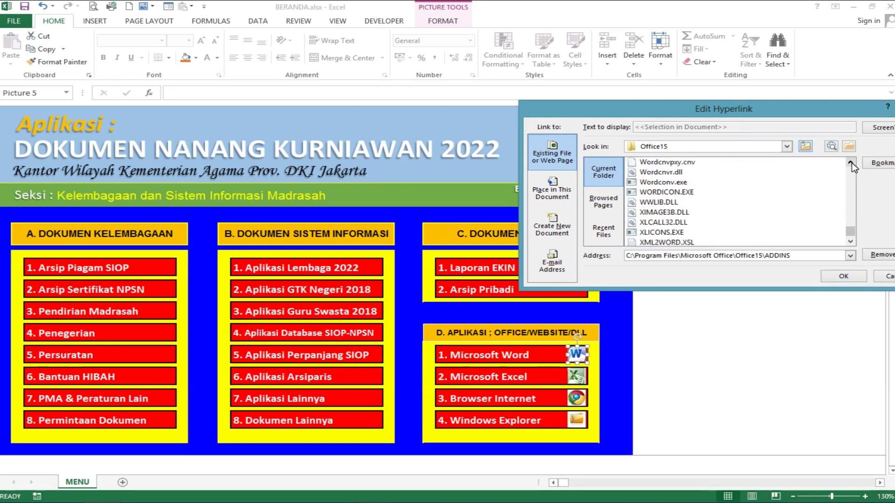
{"action": "left_click", "coordinate": [851, 163]}
{"action": "left_click", "coordinate": [851, 163]}
{"action": "left_click", "coordinate": [851, 164]}
{"action": "left_click", "coordinate": [851, 163]}
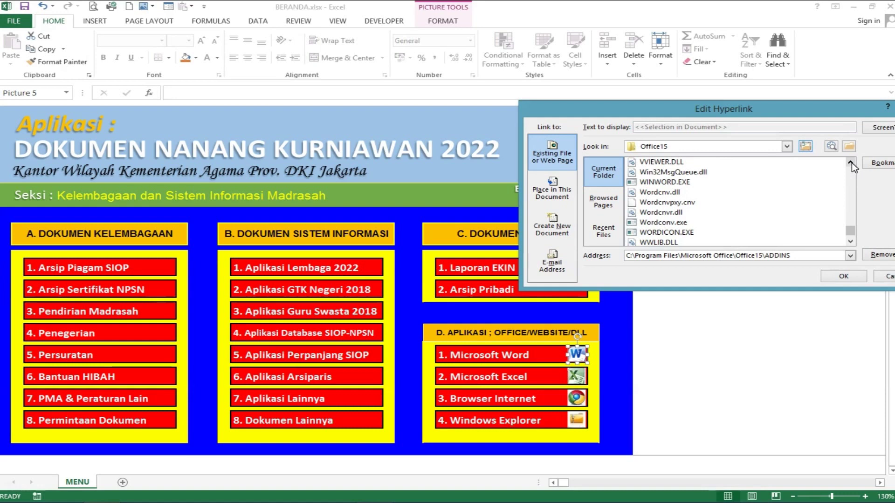
{"action": "left_click", "coordinate": [637, 181]}
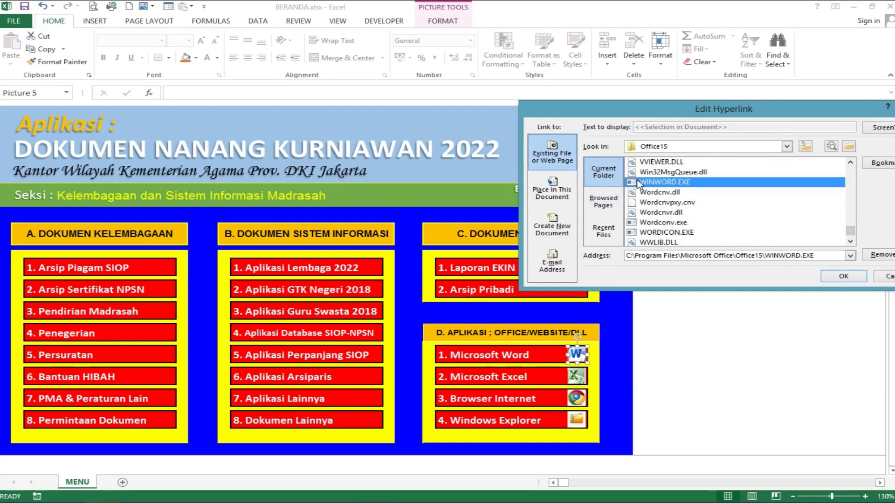
{"action": "left_click", "coordinate": [845, 278]}
{"action": "left_click", "coordinate": [845, 278]}
{"action": "left_click", "coordinate": [606, 387]}
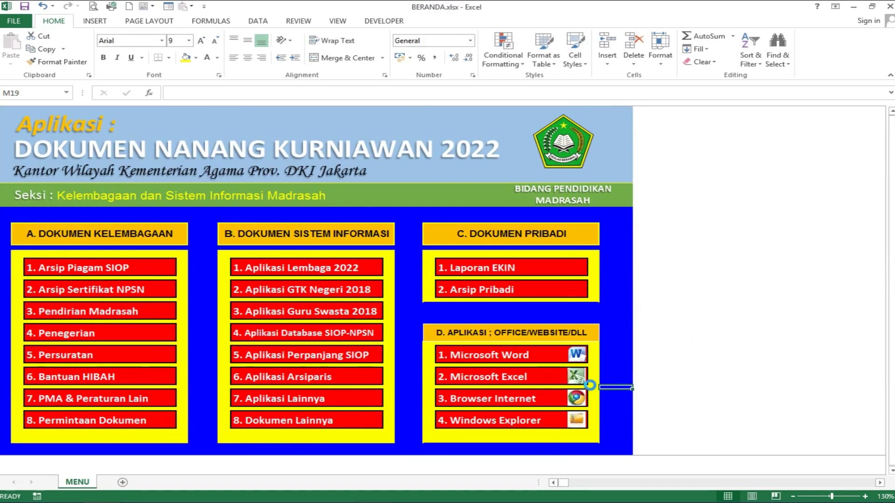
{"action": "left_click", "coordinate": [562, 320]}
{"action": "left_click", "coordinate": [586, 362]}
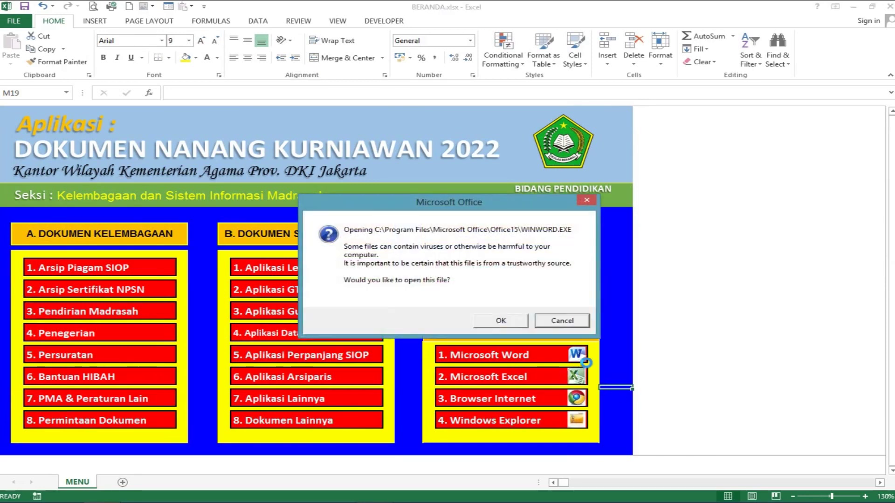
{"action": "left_click", "coordinate": [562, 320]}
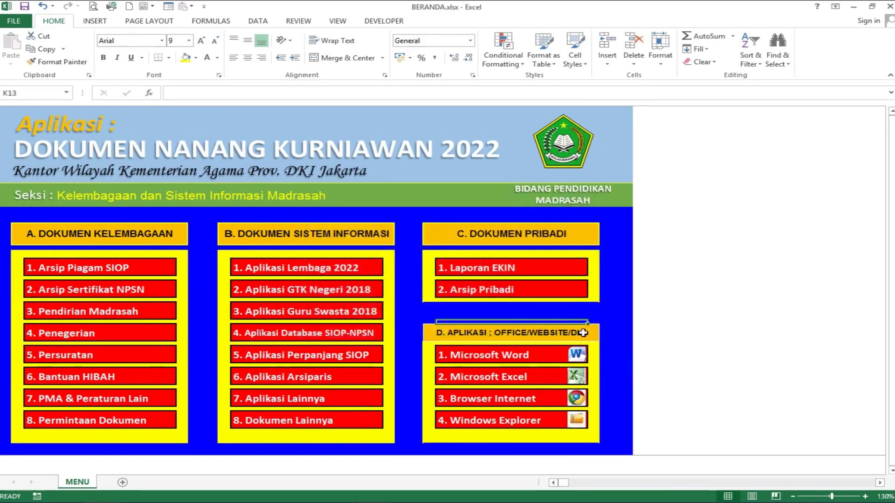
{"action": "left_click", "coordinate": [583, 380]}
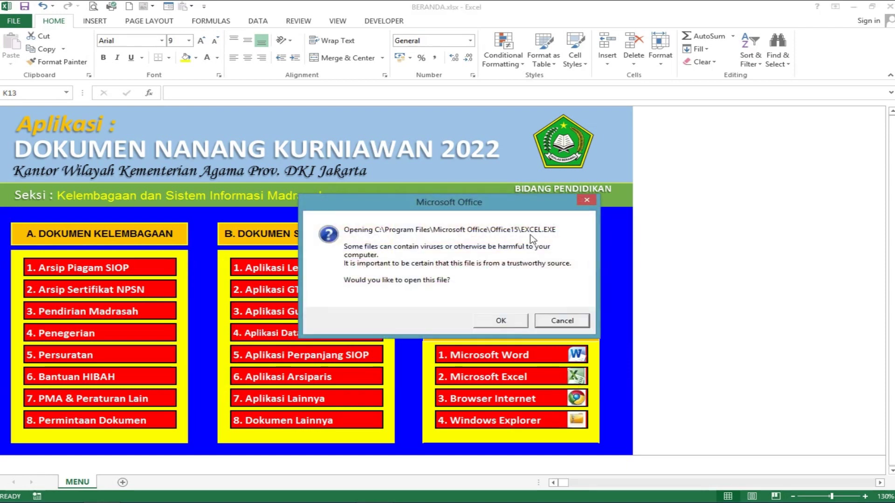
{"action": "left_click", "coordinate": [567, 323]}
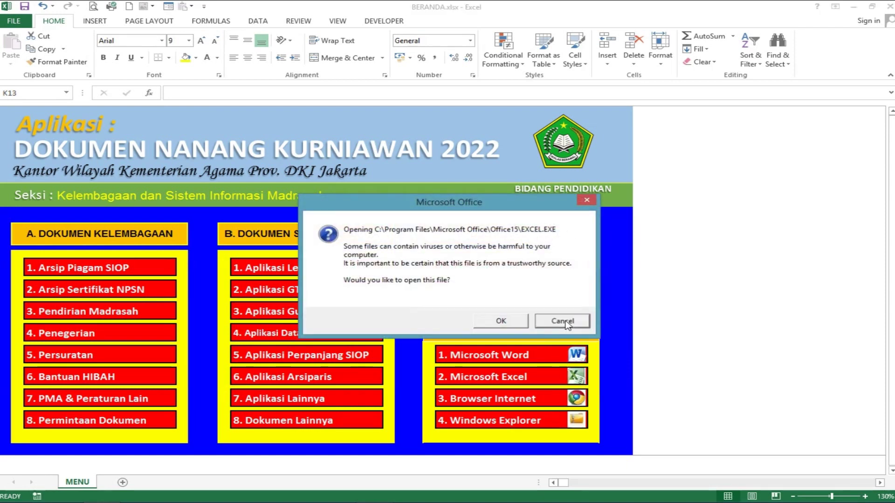
{"action": "left_click", "coordinate": [576, 398]}
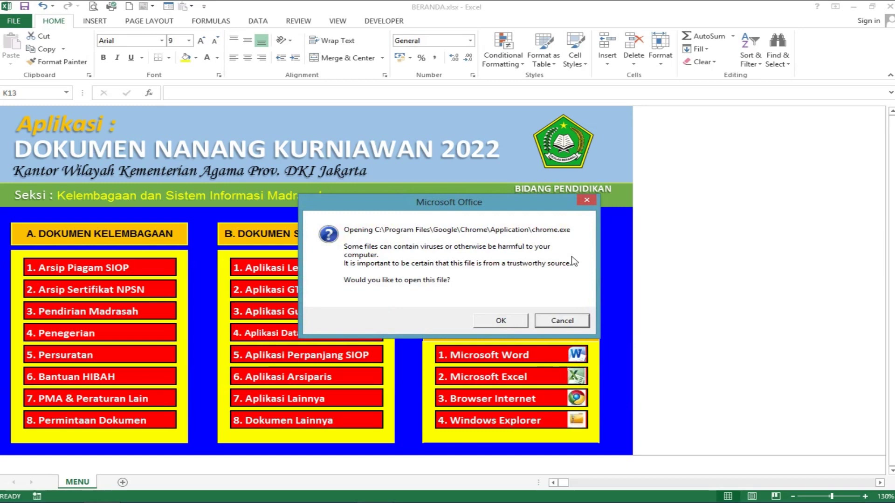
{"action": "left_click", "coordinate": [564, 321]}
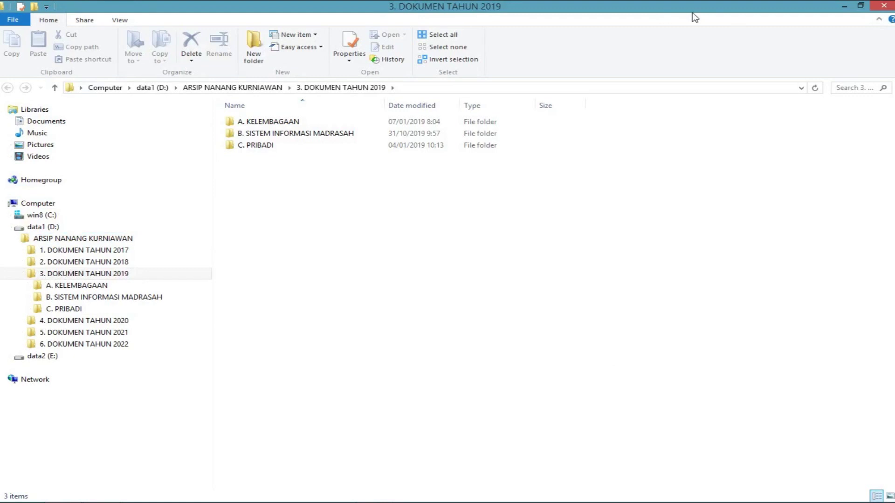
{"action": "left_click", "coordinate": [887, 6]}
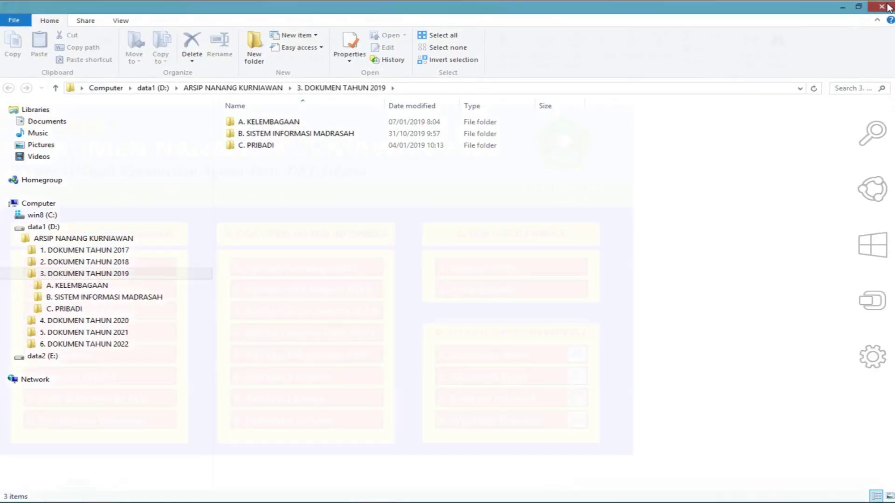
{"action": "right_click", "coordinate": [587, 427]}
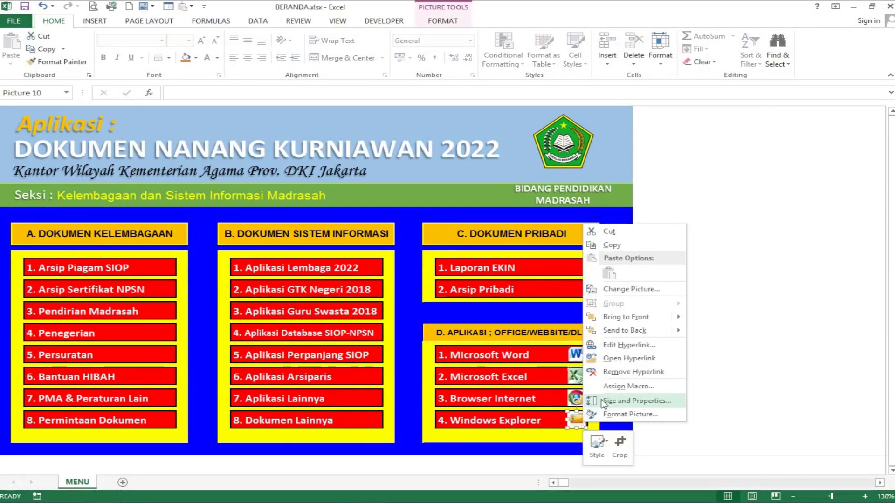
- Retarget the Windows Explorer icon's hyperlink to the 6. DOKUMEN TAHUN 2022 folder
{"action": "left_click", "coordinate": [618, 346]}
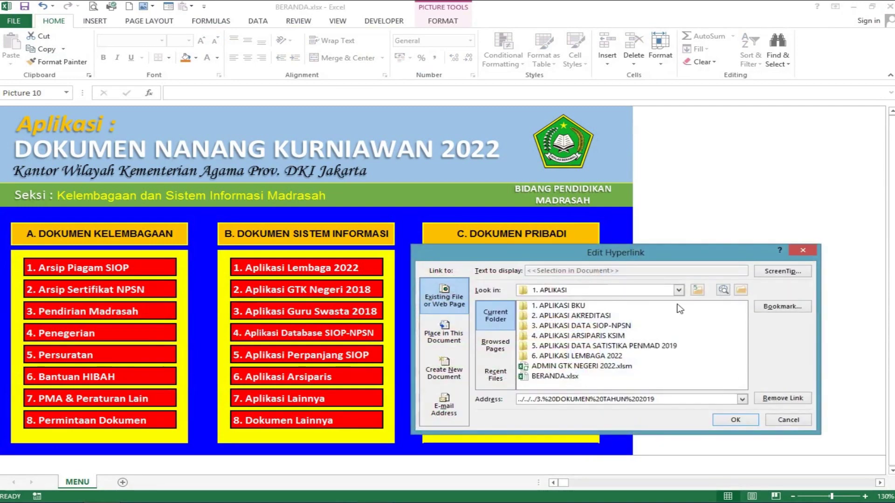
{"action": "left_click", "coordinate": [697, 291]}
{"action": "left_click", "coordinate": [697, 291]}
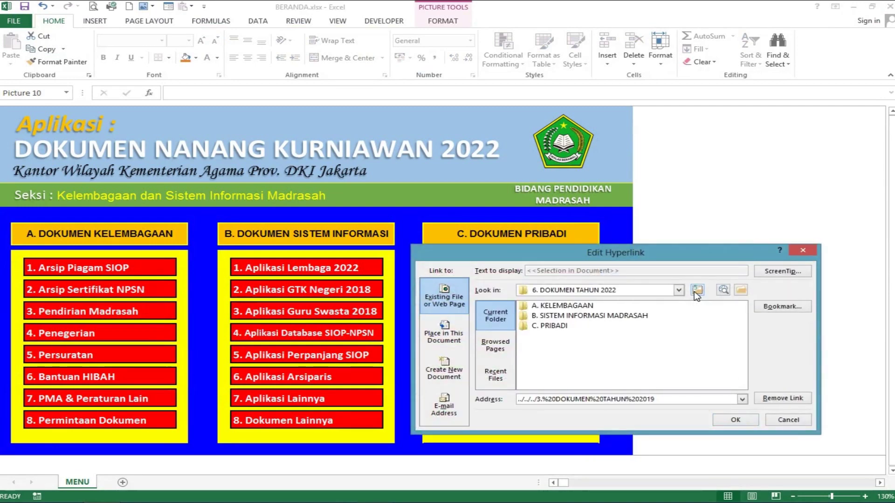
{"action": "left_click", "coordinate": [697, 291]}
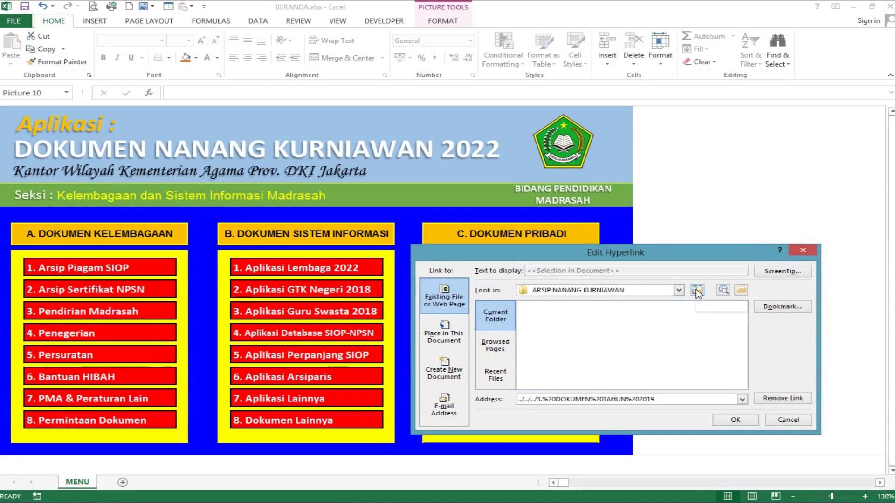
{"action": "double_click", "coordinate": [618, 357]}
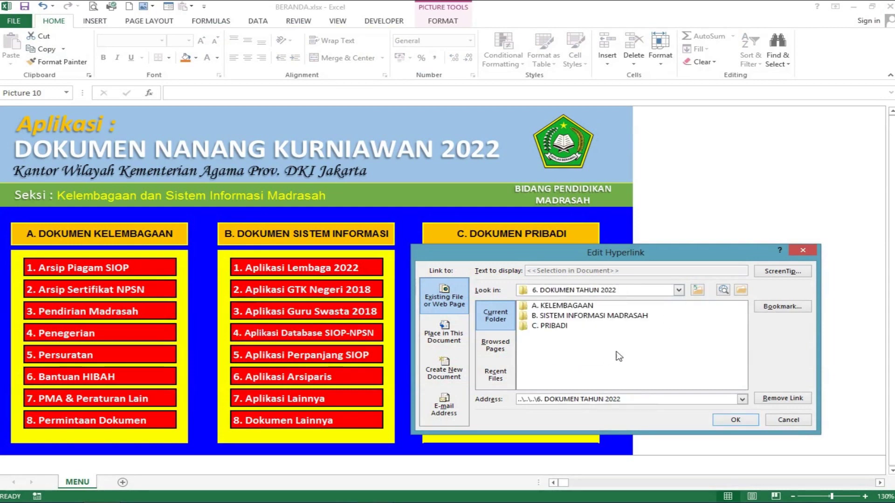
{"action": "left_click", "coordinate": [731, 422]}
- Test the Explorer icon, which opens 6. DOKUMEN TAHUN 2022, then close that window
{"action": "left_click", "coordinate": [615, 400]}
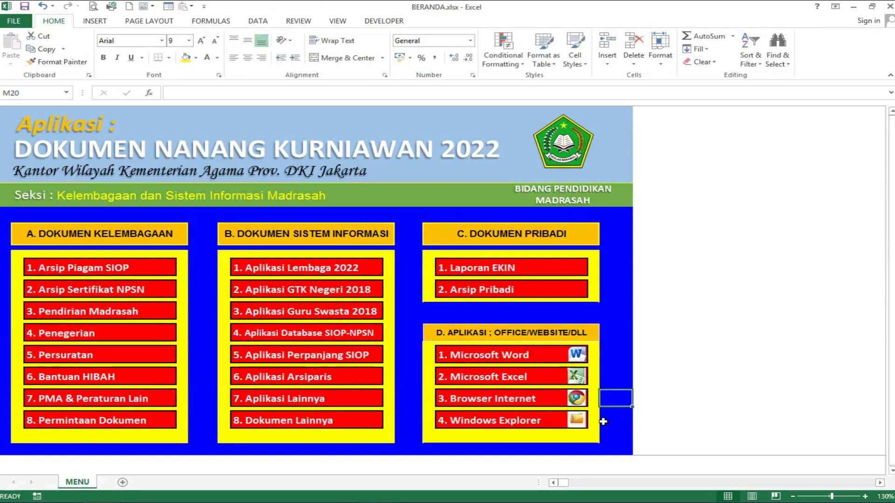
{"action": "left_click", "coordinate": [577, 419]}
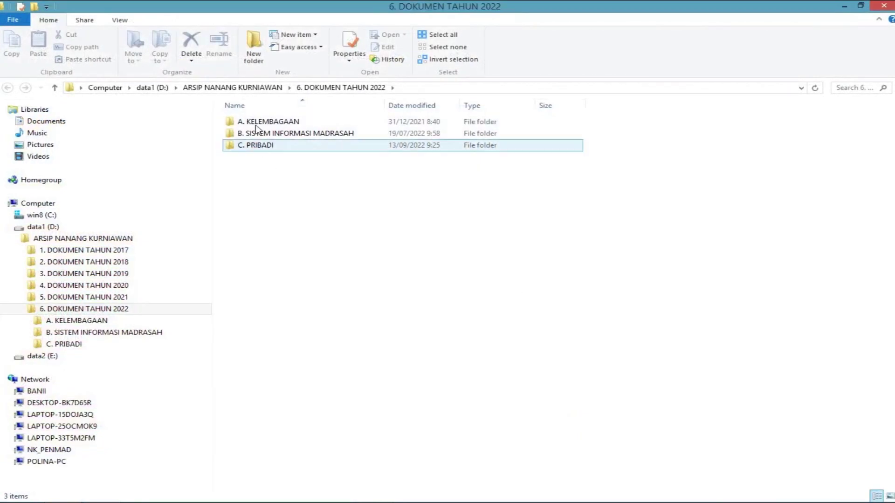
{"action": "left_click", "coordinate": [884, 5]}
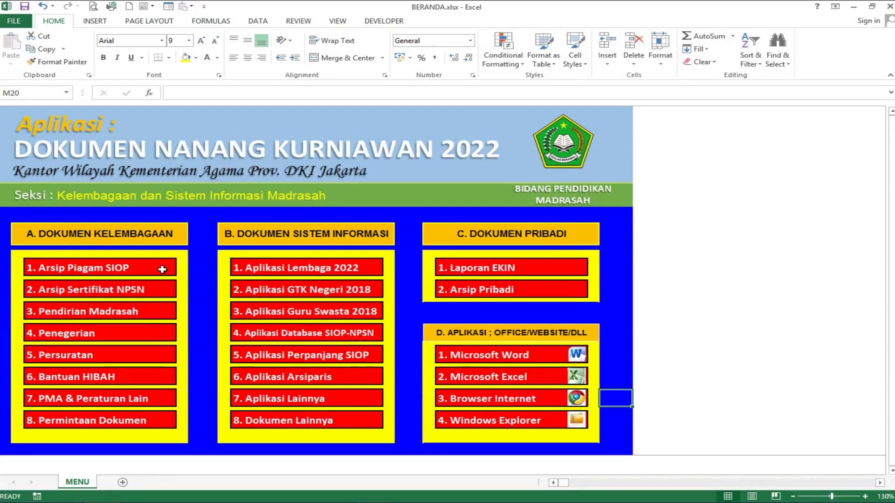
- Test the 1. Arsip Piagam SIOP and 2. Arsip Sertifikat NPSN links, opening the 1. NSPN RA folder
{"action": "left_click", "coordinate": [120, 268]}
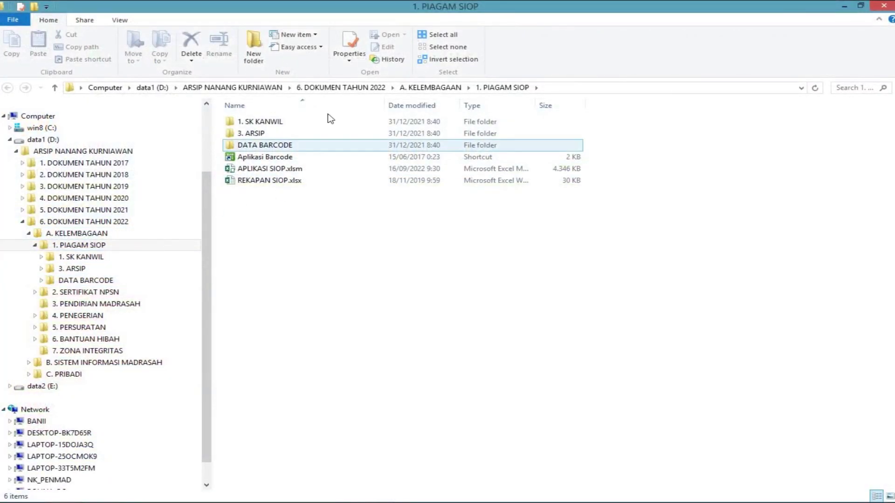
{"action": "key", "text": "alt+F4"}
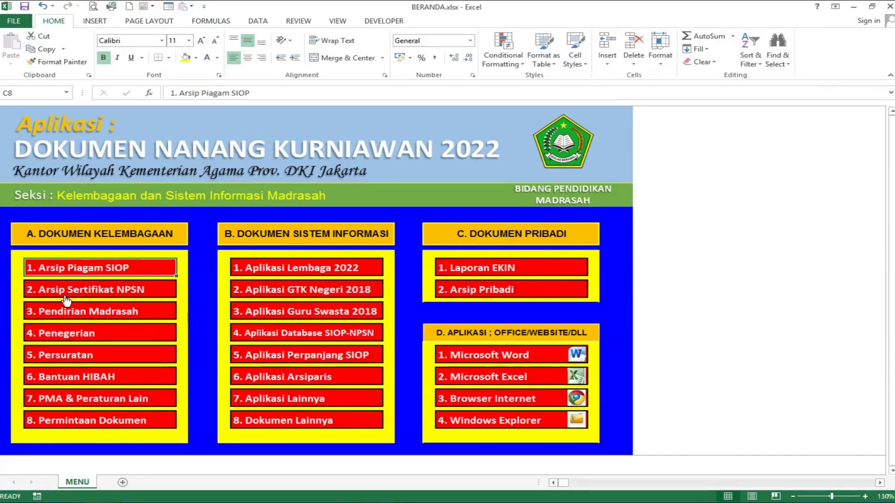
{"action": "left_click", "coordinate": [102, 292]}
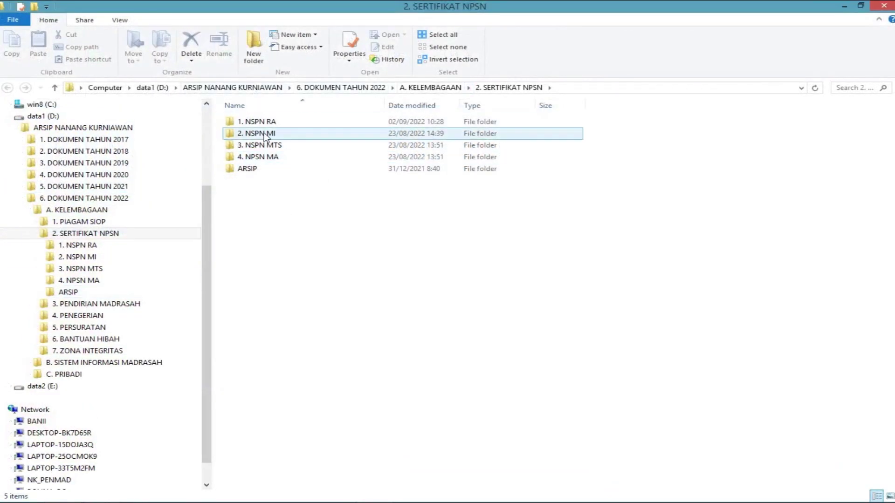
{"action": "double_click", "coordinate": [266, 124]}
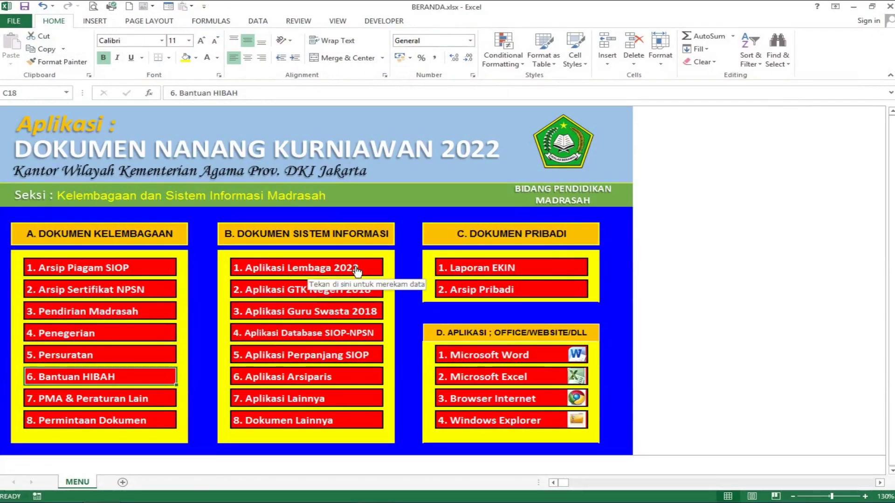
- Open the 1. Aplikasi Lembaga 2022 workbook, view RA Data Lembaga, and close it without saving
{"action": "left_click", "coordinate": [357, 270]}
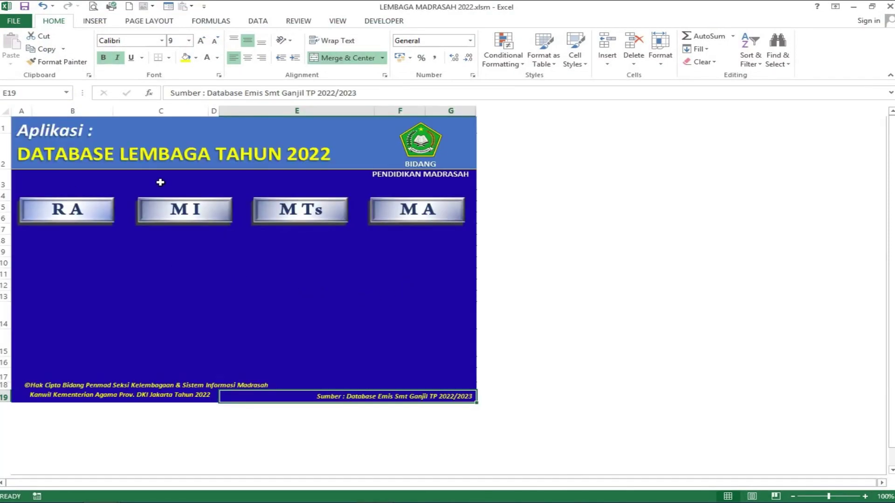
{"action": "left_click", "coordinate": [67, 216]}
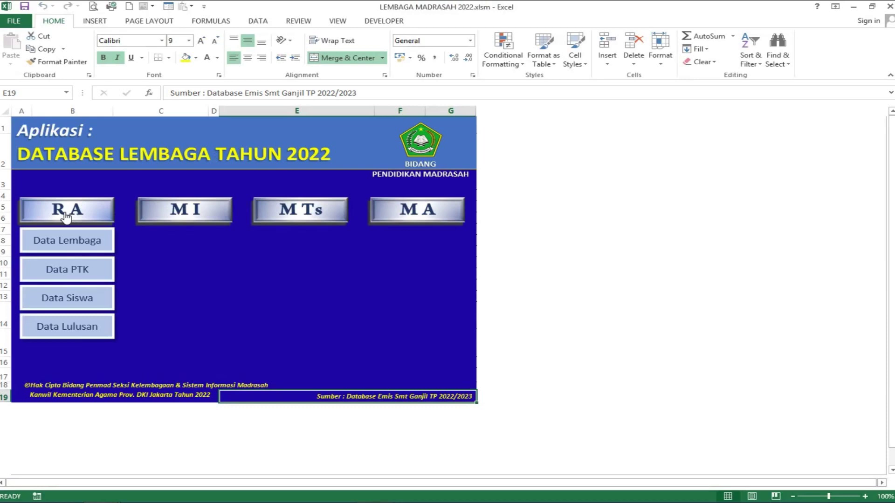
{"action": "left_click", "coordinate": [67, 252]}
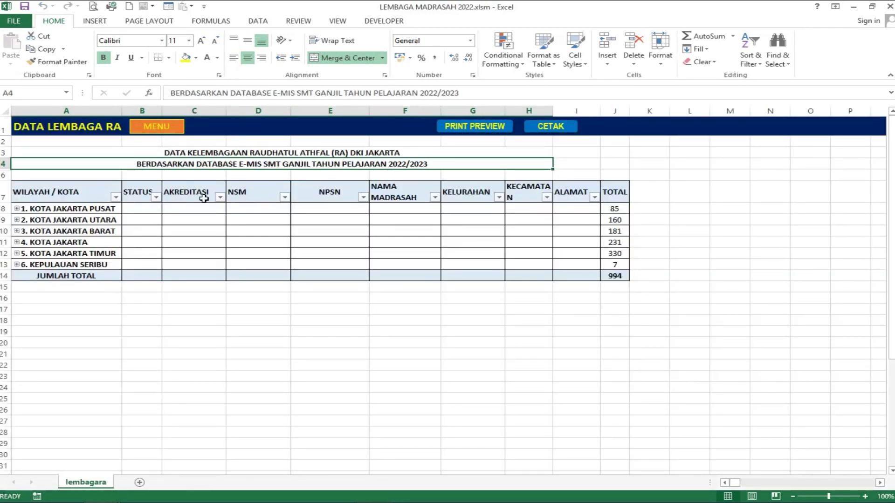
{"action": "key", "text": "alt+F4"}
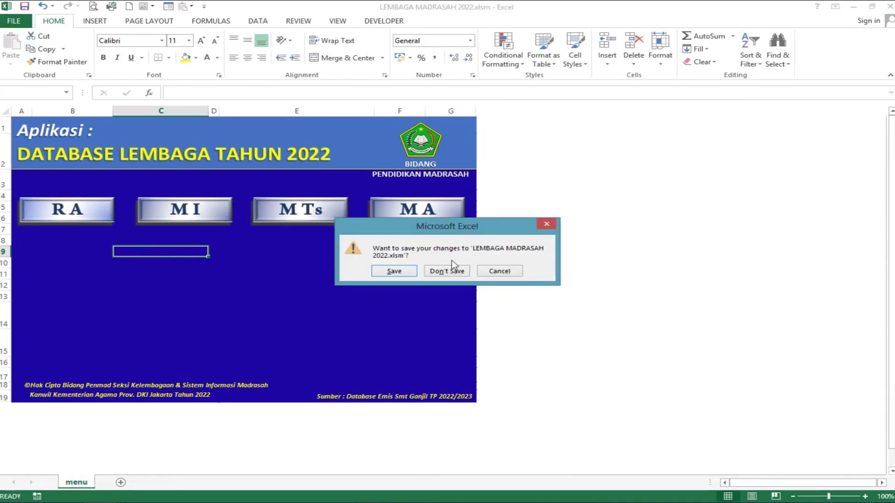
{"action": "left_click", "coordinate": [454, 273]}
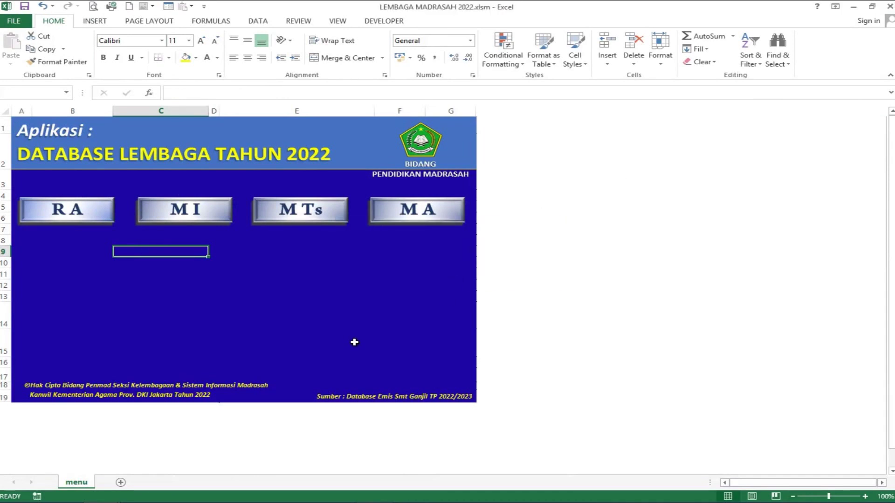
- Open the 2. Aplikasi GTK Negeri 2018 workbook and close it without saving
{"action": "left_click", "coordinate": [325, 297]}
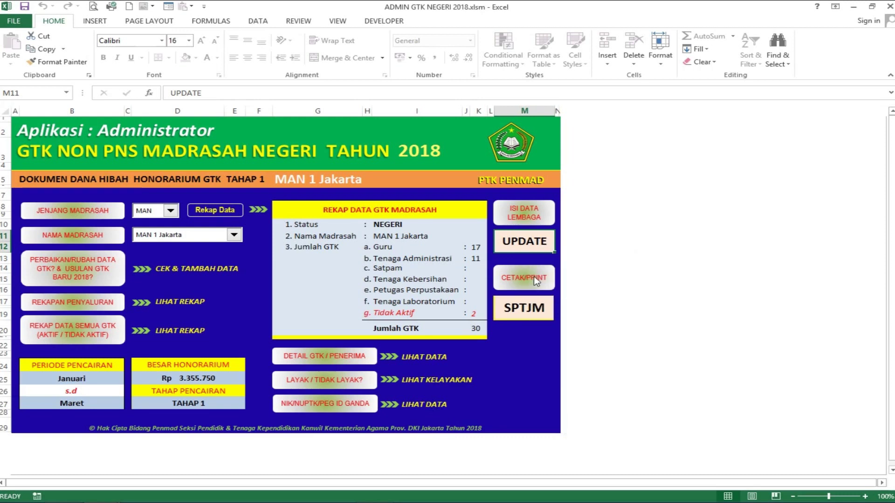
{"action": "left_click", "coordinate": [889, 6]}
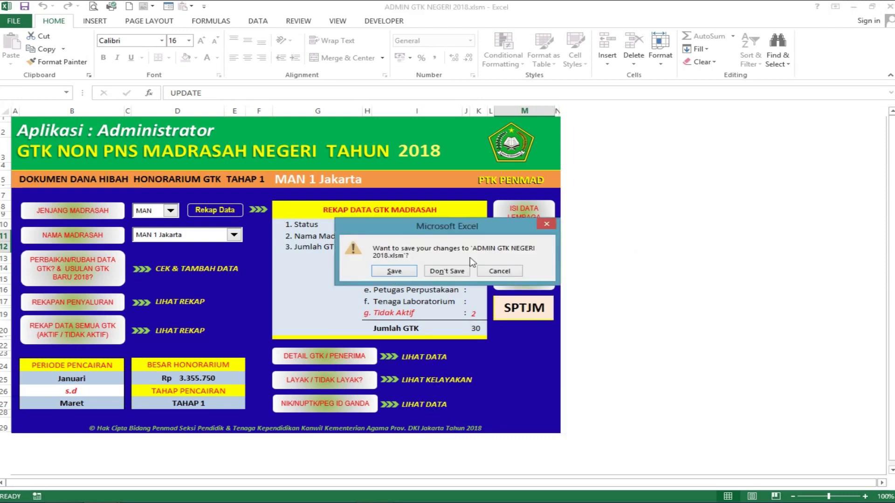
{"action": "left_click", "coordinate": [449, 271]}
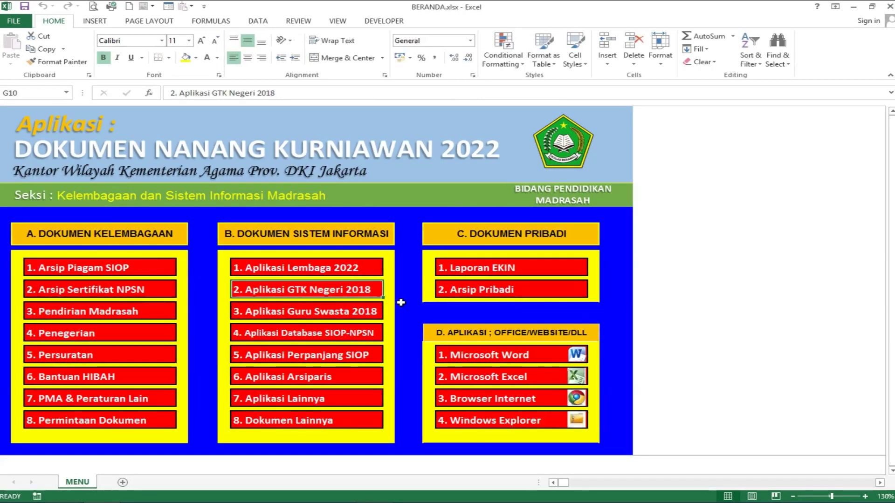
{"action": "left_click", "coordinate": [319, 316]}
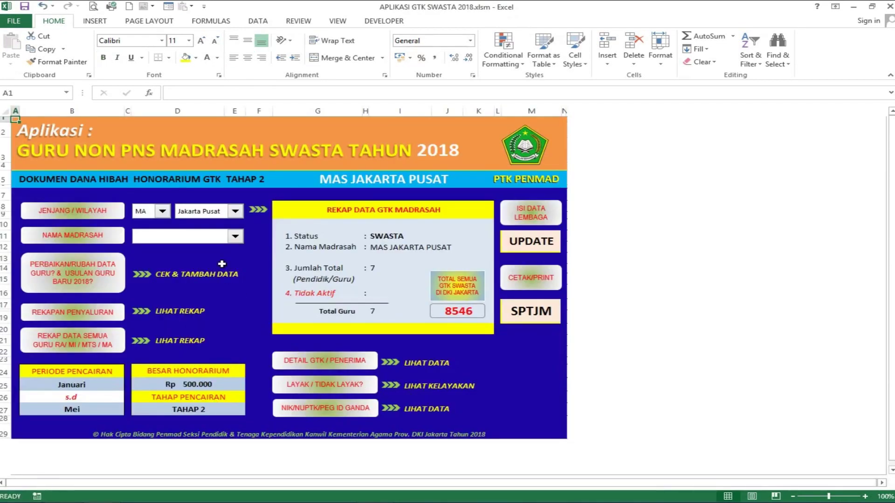
{"action": "left_click", "coordinate": [166, 215]}
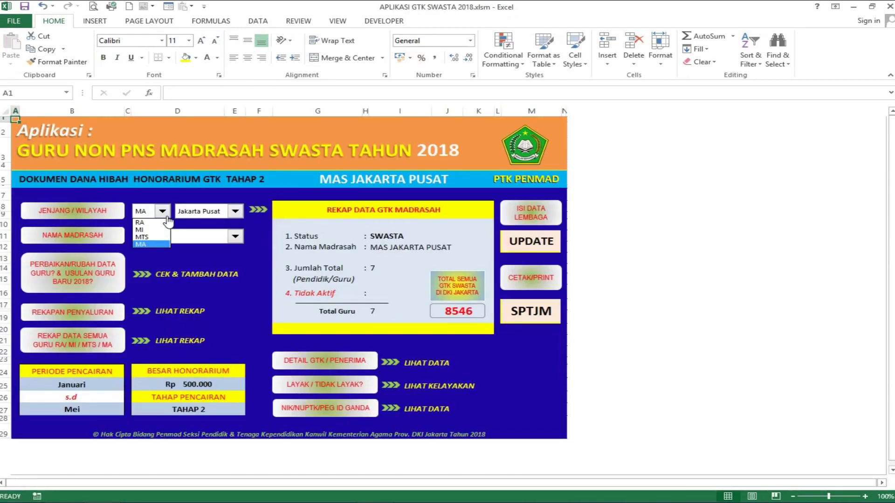
{"action": "left_click", "coordinate": [149, 244]}
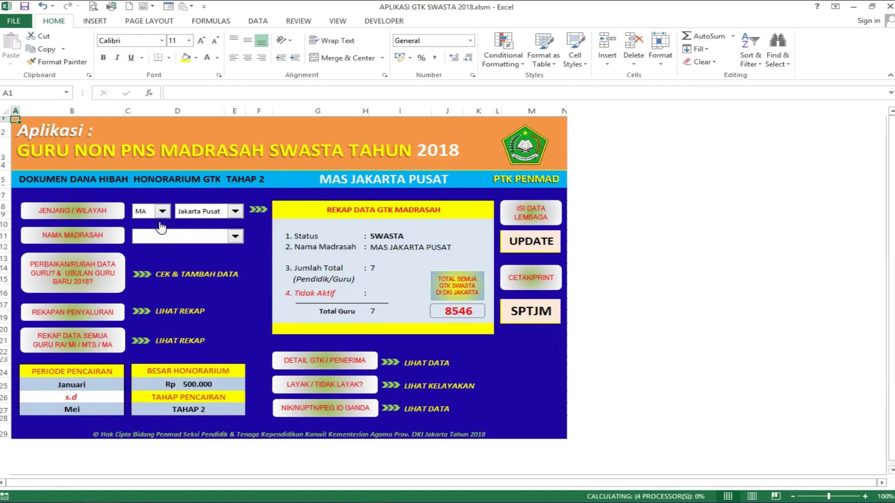
{"action": "left_click", "coordinate": [236, 212]}
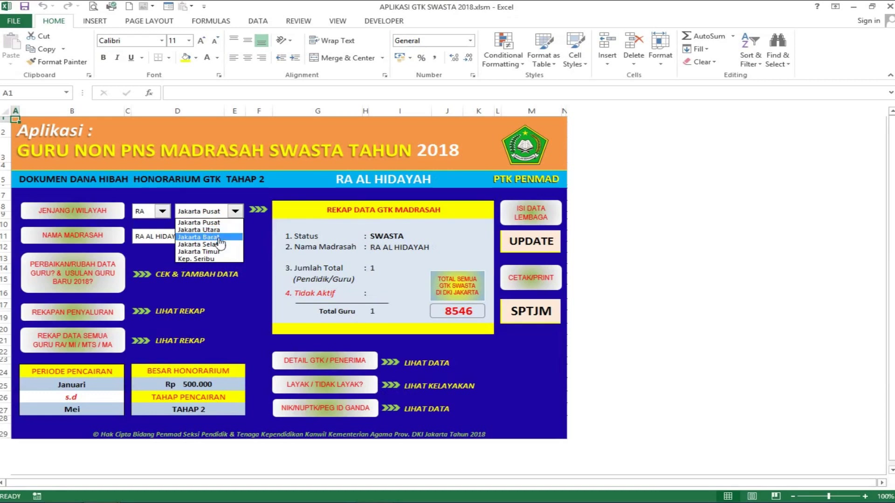
{"action": "left_click", "coordinate": [198, 222]}
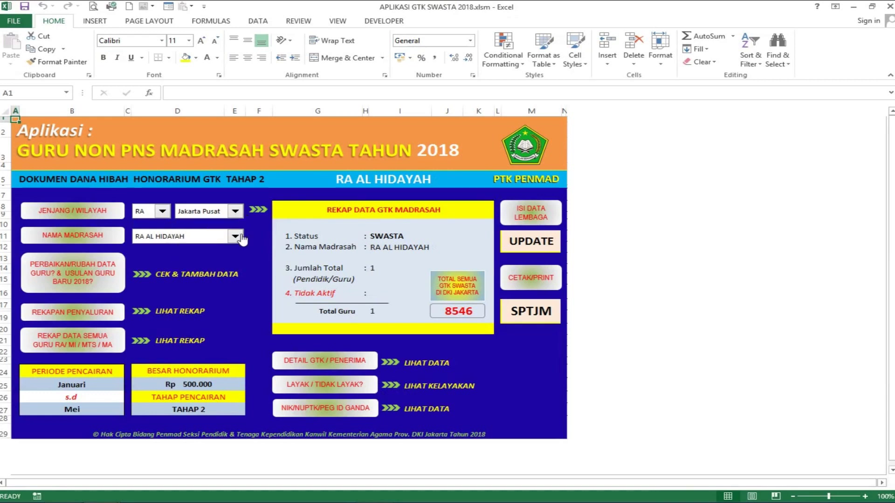
{"action": "left_click", "coordinate": [236, 237]}
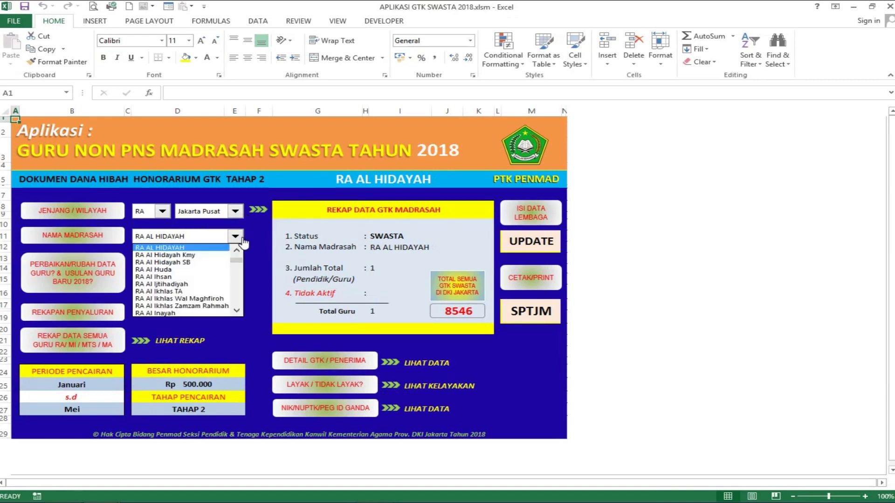
{"action": "scroll", "coordinate": [241, 256], "scroll_direction": "up", "scroll_amount": 5}
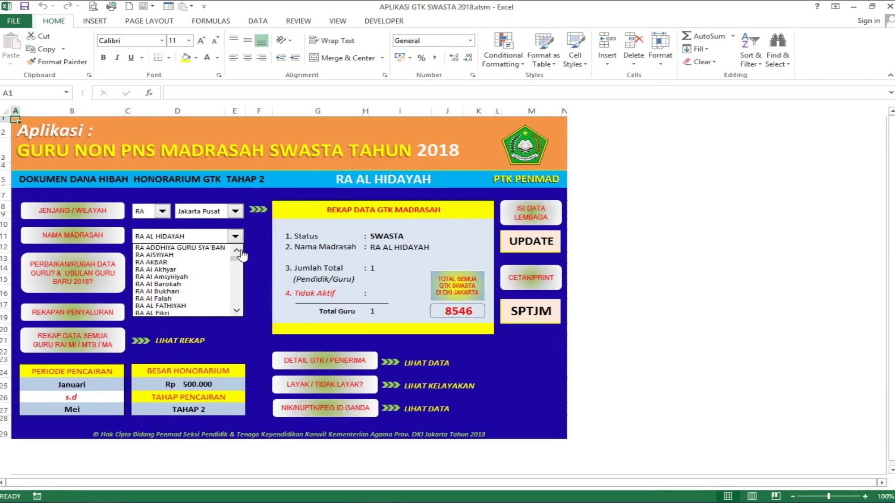
{"action": "left_click", "coordinate": [220, 248]}
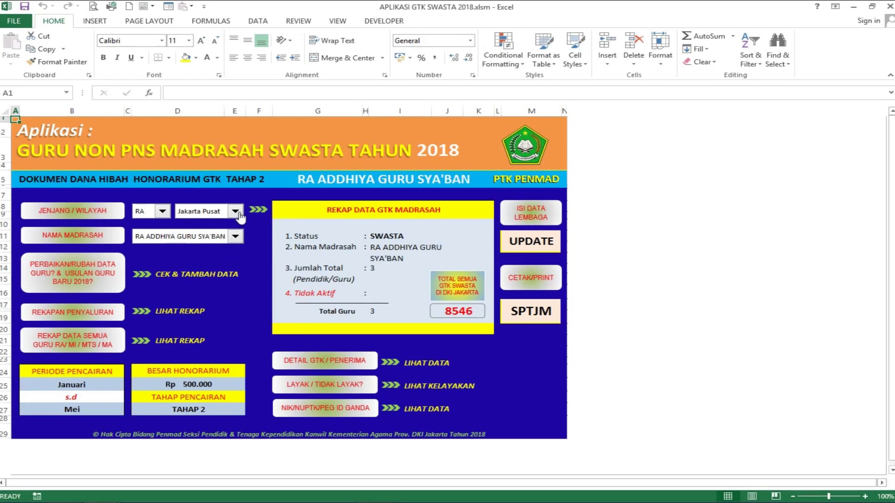
{"action": "left_click", "coordinate": [238, 212]}
{"action": "left_click", "coordinate": [226, 235]}
{"action": "left_click", "coordinate": [226, 235]}
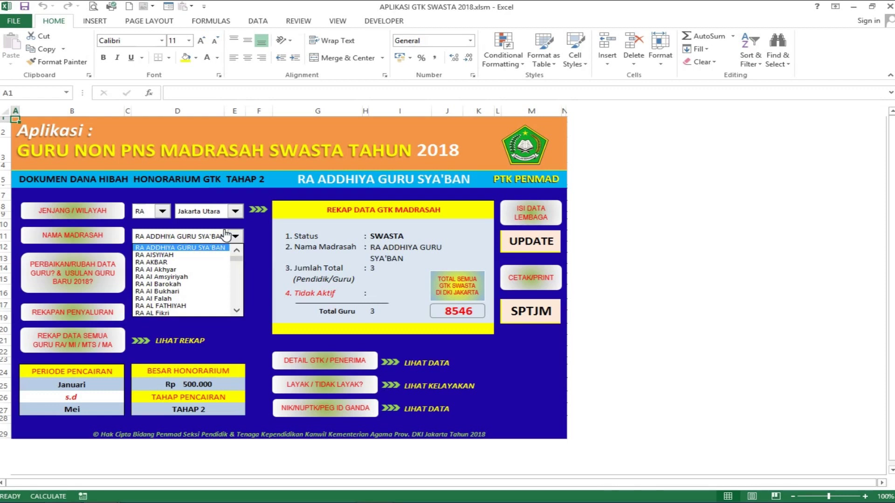
{"action": "left_click", "coordinate": [244, 246]}
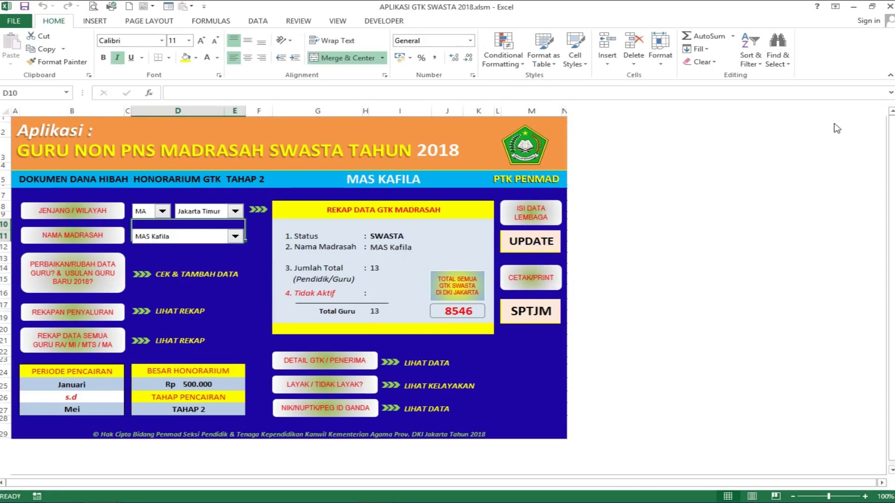
{"action": "left_click", "coordinate": [889, 6]}
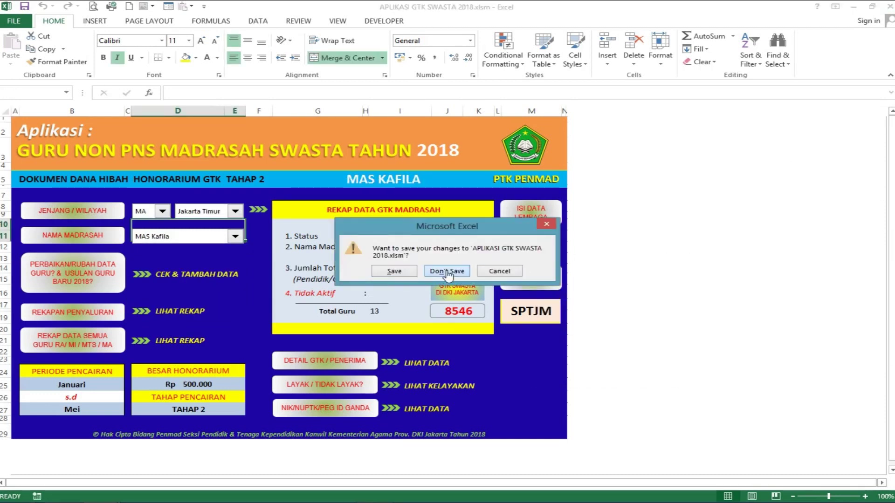
{"action": "left_click", "coordinate": [446, 271]}
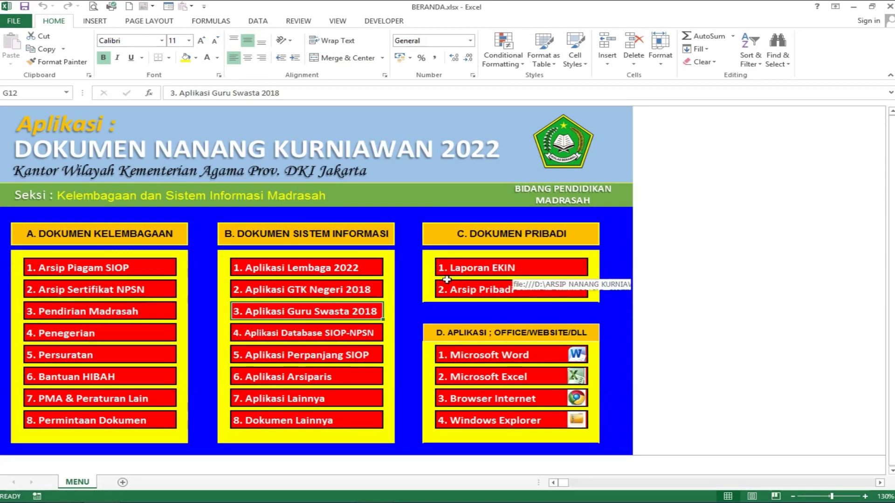
{"action": "left_click", "coordinate": [347, 342]}
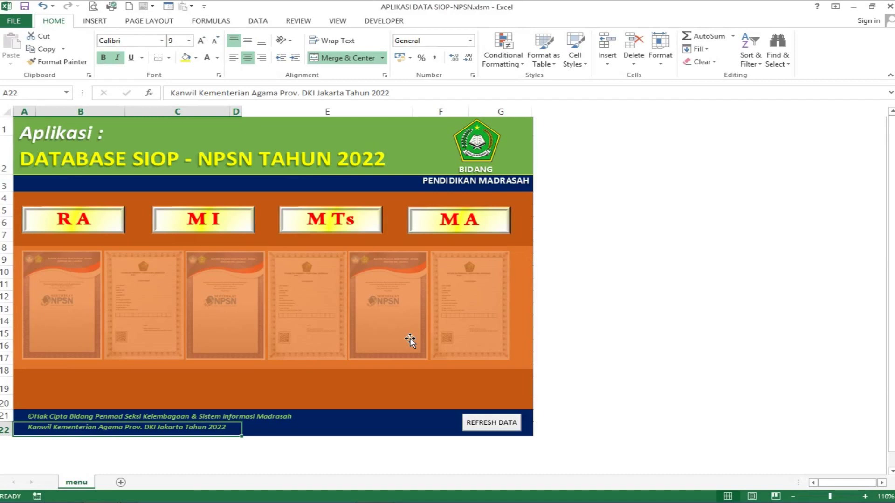
{"action": "left_click", "coordinate": [92, 232]}
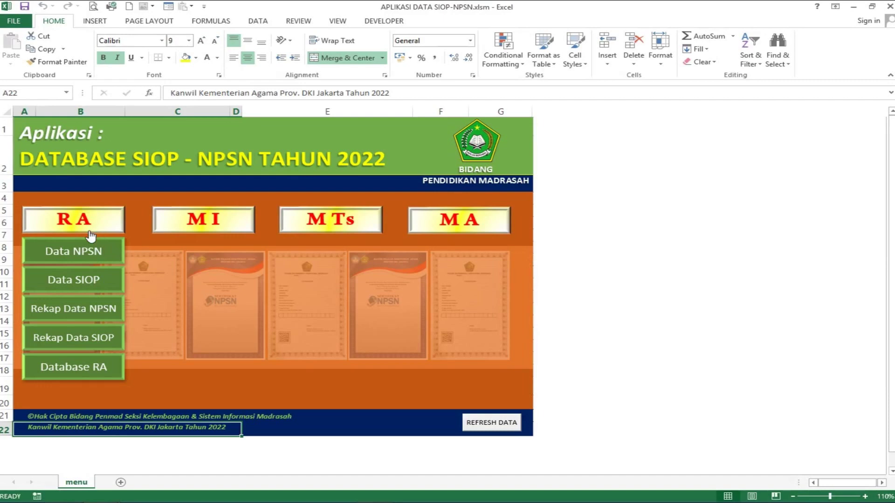
{"action": "left_click", "coordinate": [54, 252]}
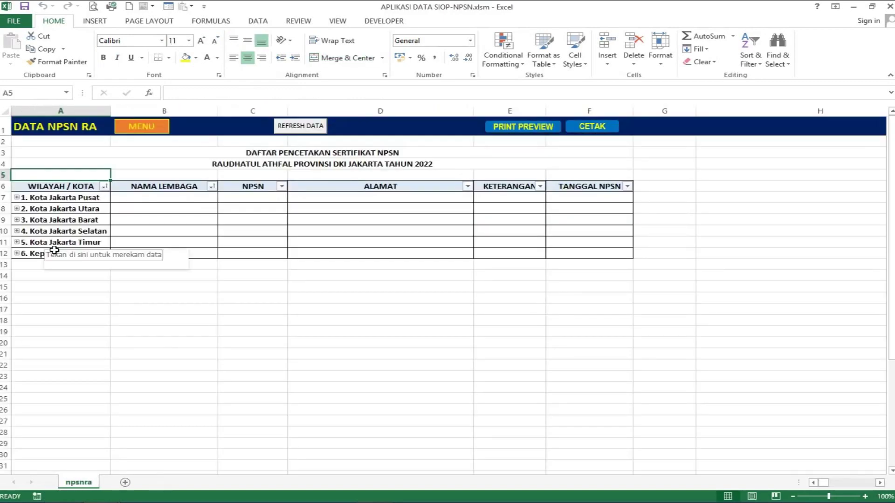
{"action": "left_click", "coordinate": [16, 198]}
{"action": "left_click", "coordinate": [17, 198]}
{"action": "left_click", "coordinate": [26, 208]}
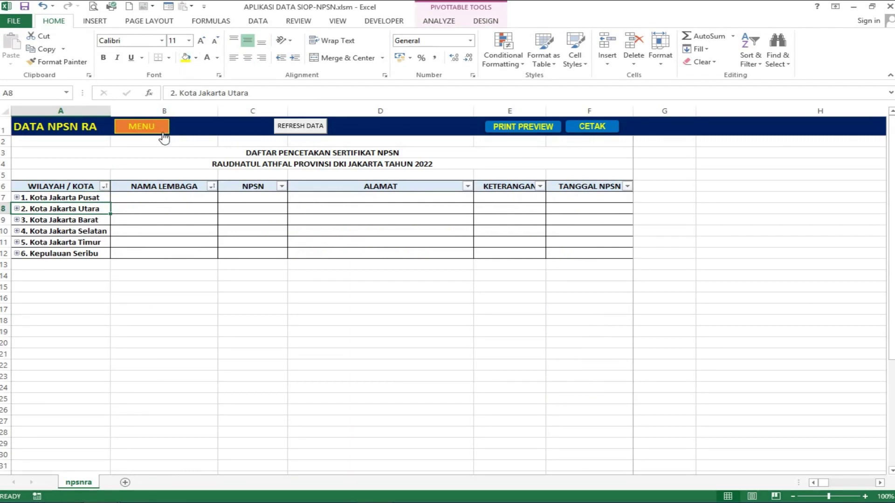
{"action": "left_click", "coordinate": [164, 137]}
{"action": "left_click", "coordinate": [447, 272]}
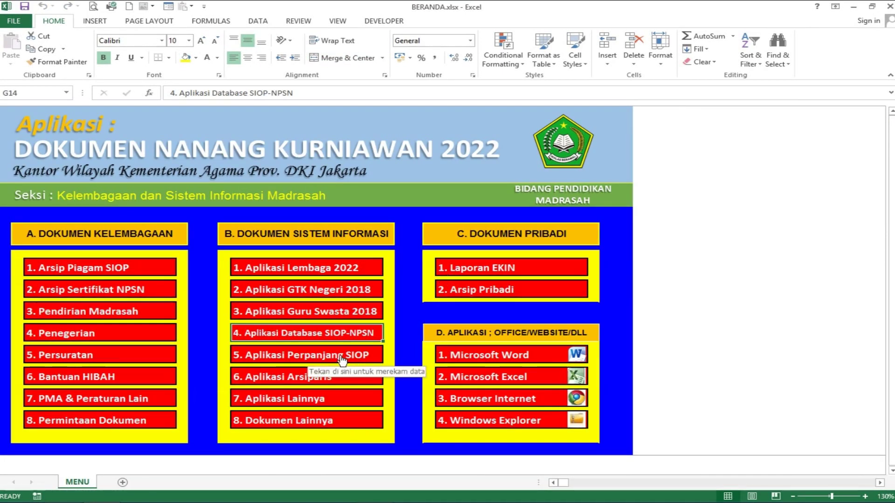
{"action": "left_click", "coordinate": [357, 356]}
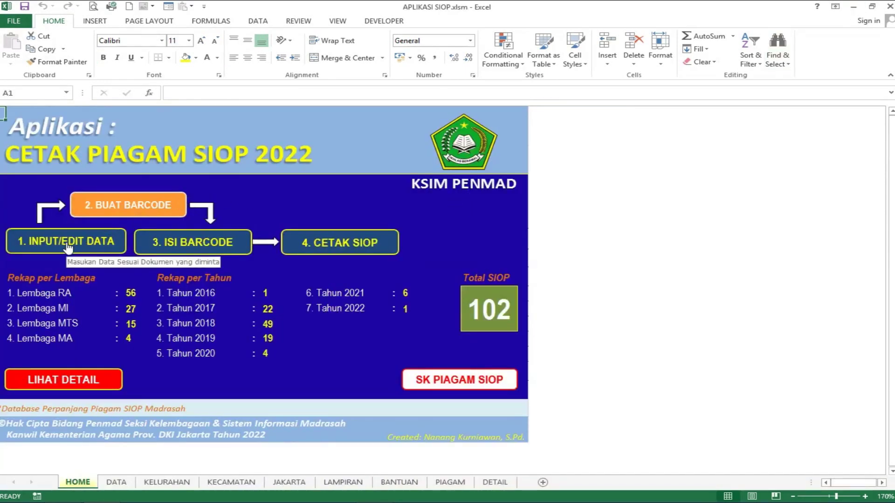
- Launch the barcode maker (QR-Code Studio) from its icon, then close it
{"action": "left_click", "coordinate": [126, 212]}
{"action": "left_click", "coordinate": [518, 326]}
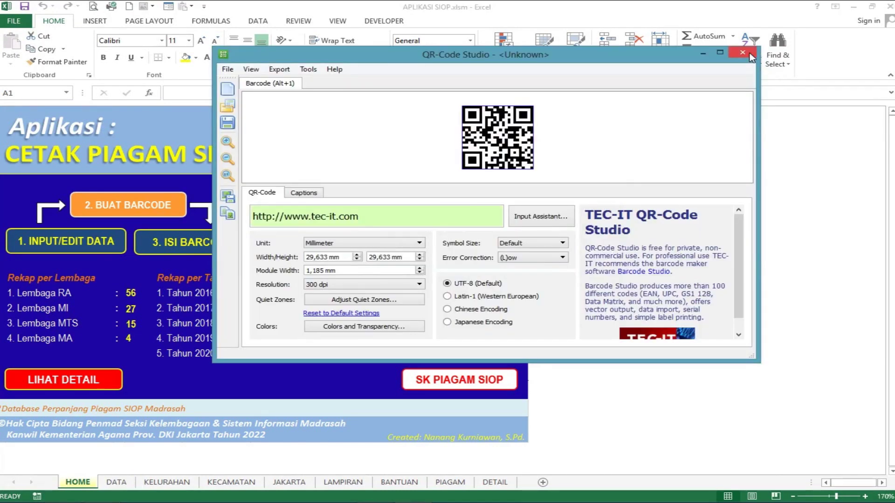
{"action": "left_click", "coordinate": [743, 54]}
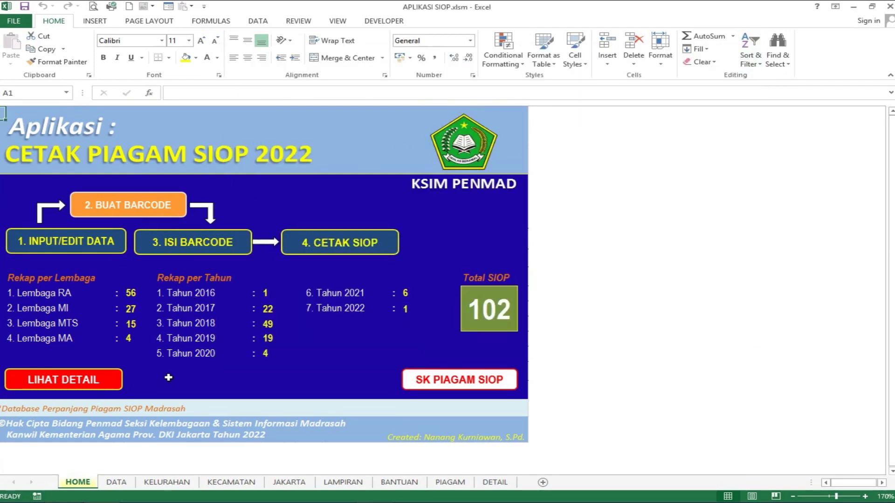
- Switch the detailed SIOP recap year from 2019 to 2022 and check its print preview
{"action": "left_click", "coordinate": [116, 385]}
{"action": "key", "text": "F2"}
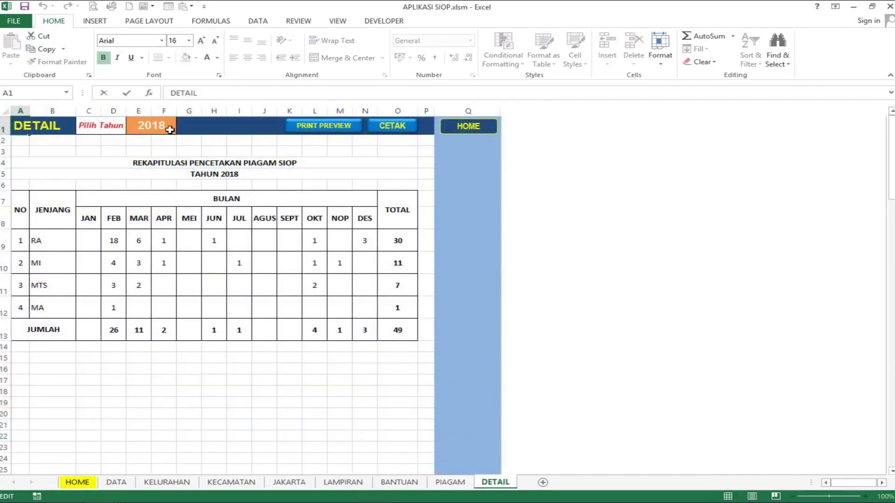
{"action": "left_click", "coordinate": [170, 130]}
{"action": "left_click", "coordinate": [182, 128]}
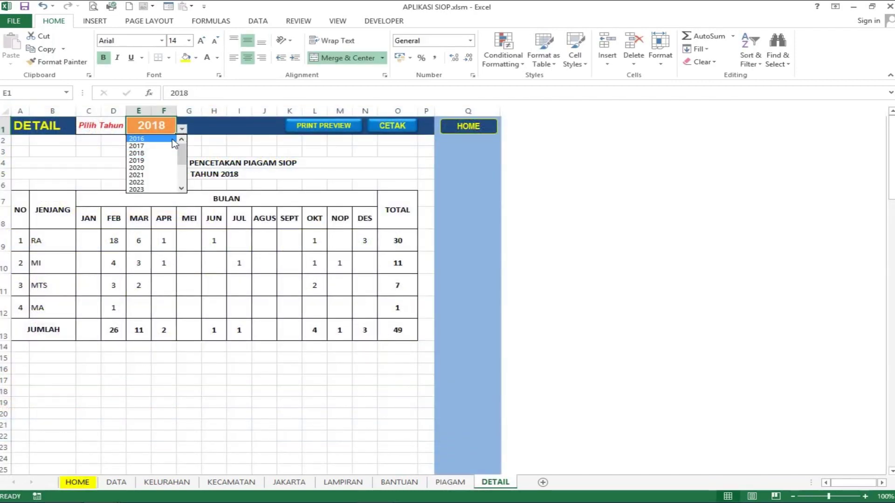
{"action": "left_click", "coordinate": [138, 161]}
{"action": "left_click", "coordinate": [182, 129]}
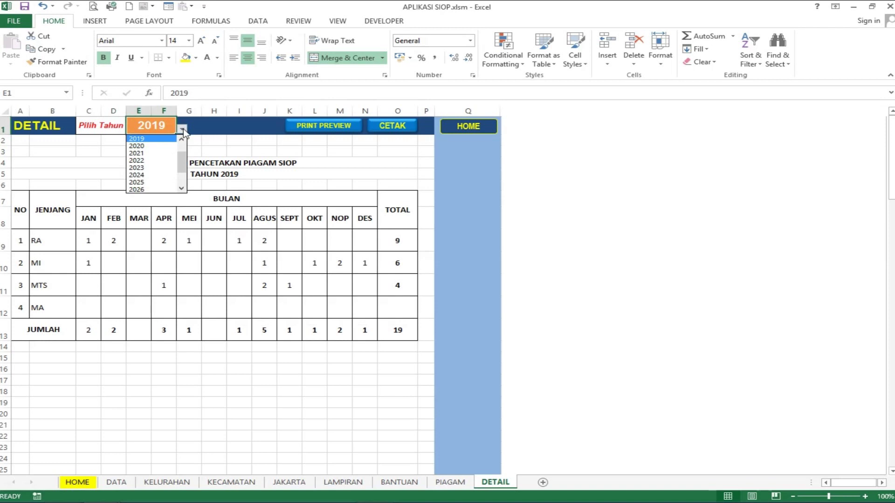
{"action": "left_click", "coordinate": [142, 161]}
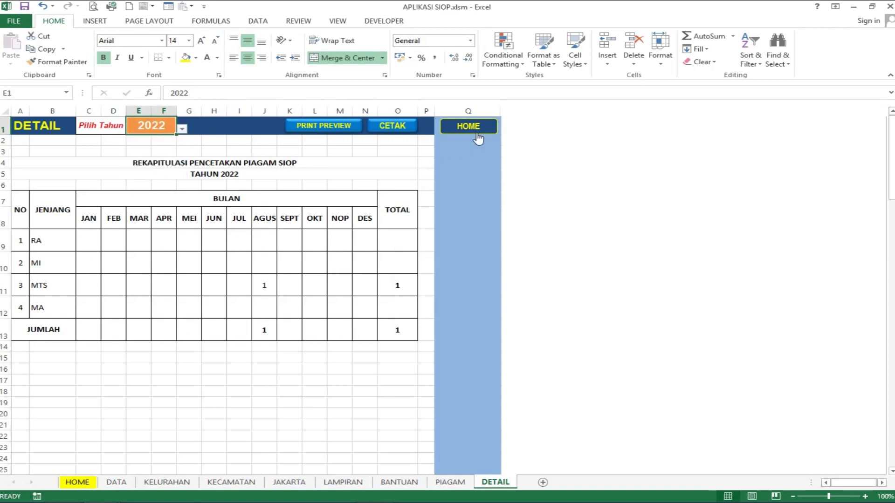
{"action": "left_click", "coordinate": [357, 127]}
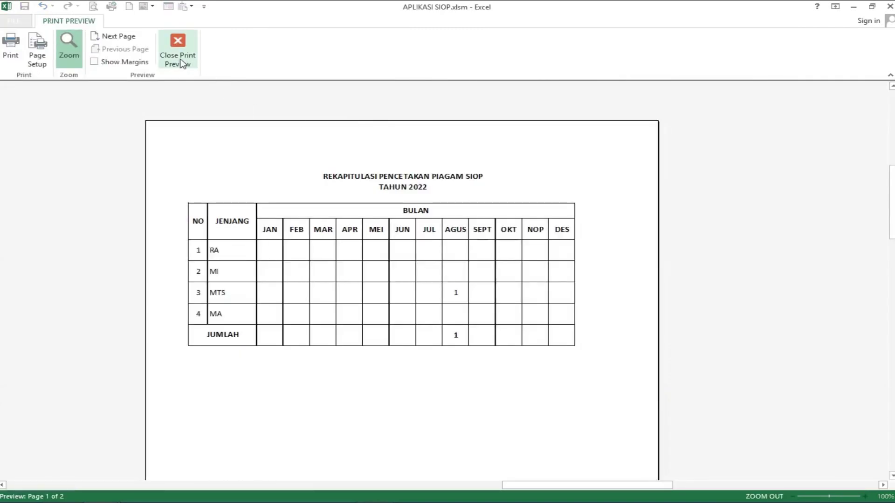
{"action": "left_click", "coordinate": [185, 65]}
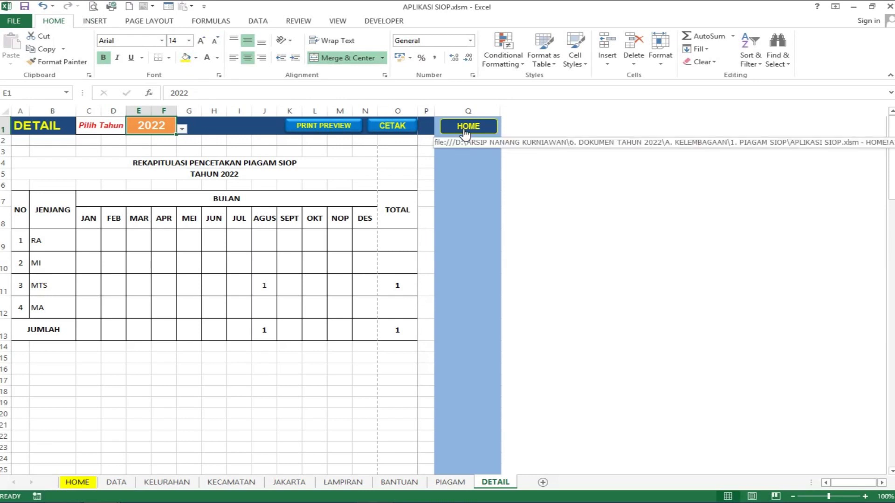
- Return to the HOME sheet and close the APLIKASI SIOP workbook through the save prompt
{"action": "left_click", "coordinate": [465, 134]}
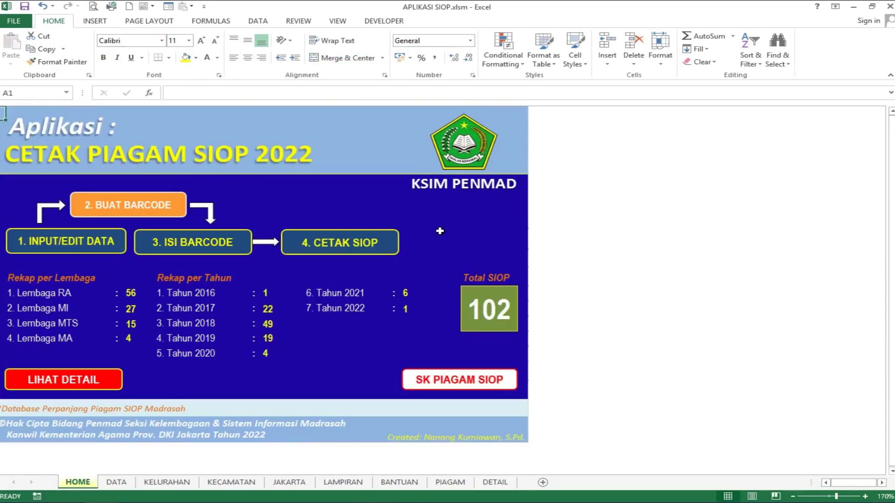
{"action": "left_click", "coordinate": [889, 6]}
{"action": "left_click", "coordinate": [446, 269]}
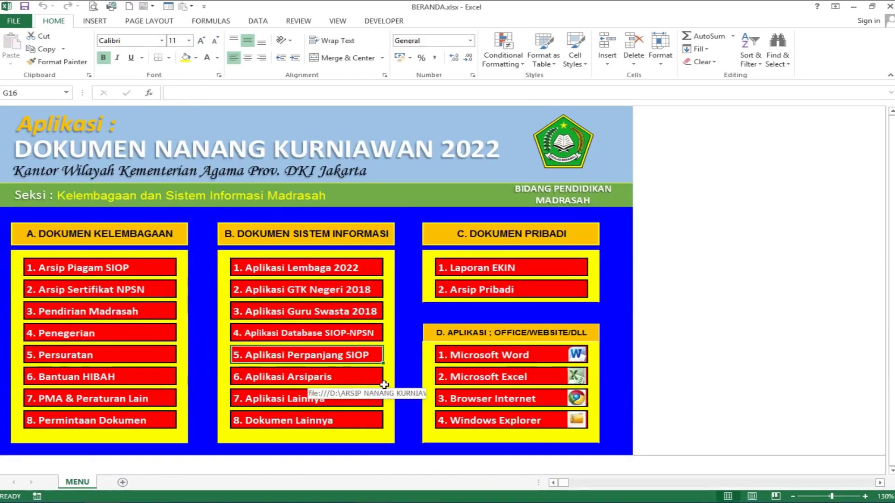
{"action": "left_click", "coordinate": [307, 387]}
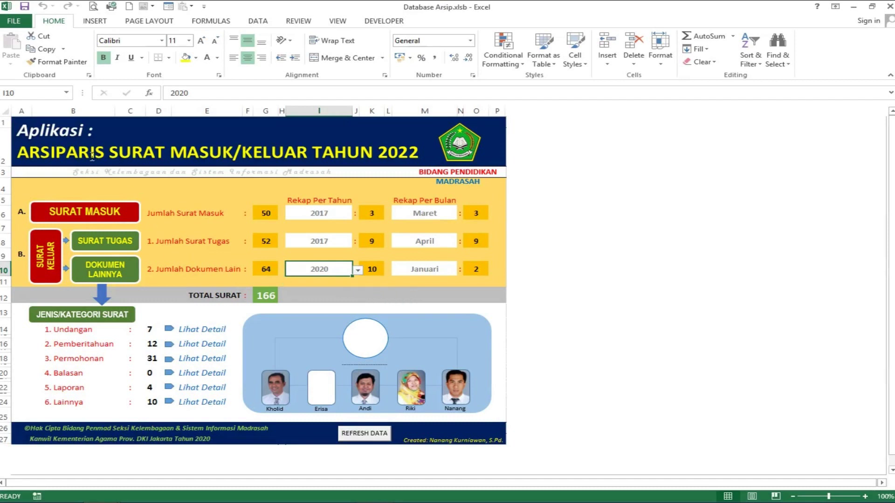
{"action": "left_click", "coordinate": [122, 223]}
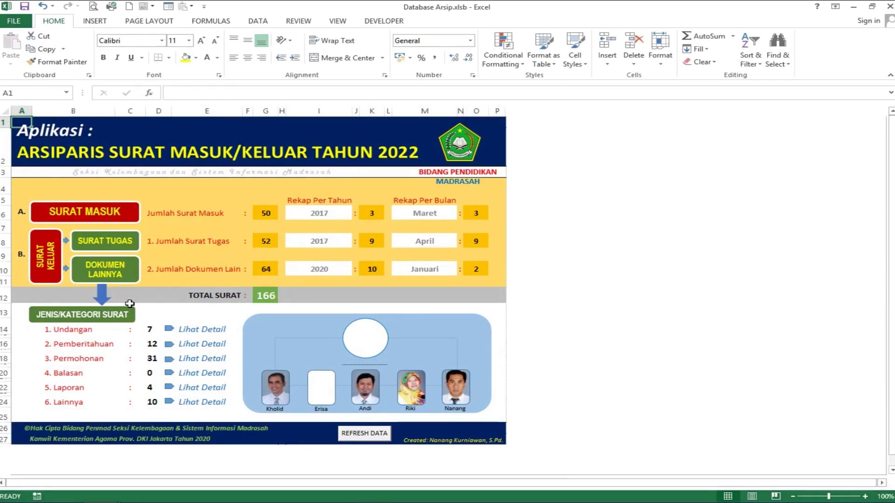
{"action": "left_click", "coordinate": [215, 331]}
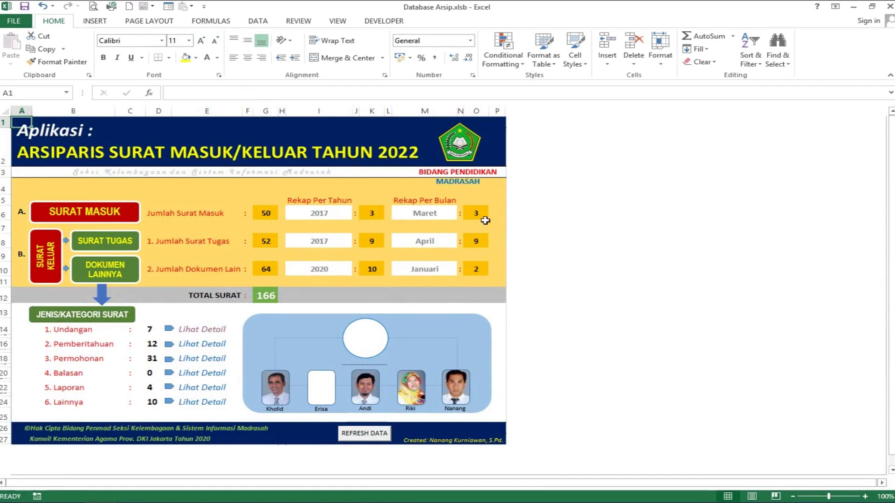
{"action": "left_click", "coordinate": [890, 7]}
{"action": "left_click", "coordinate": [468, 275]}
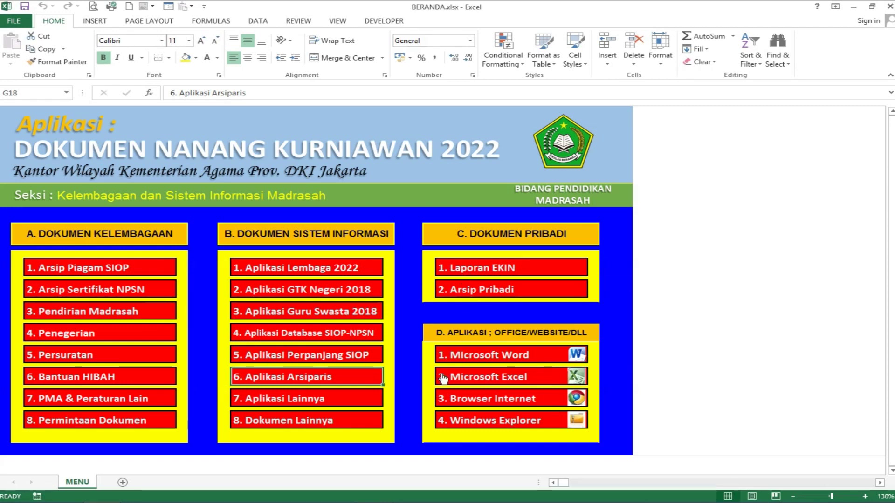
{"action": "left_click", "coordinate": [299, 410]}
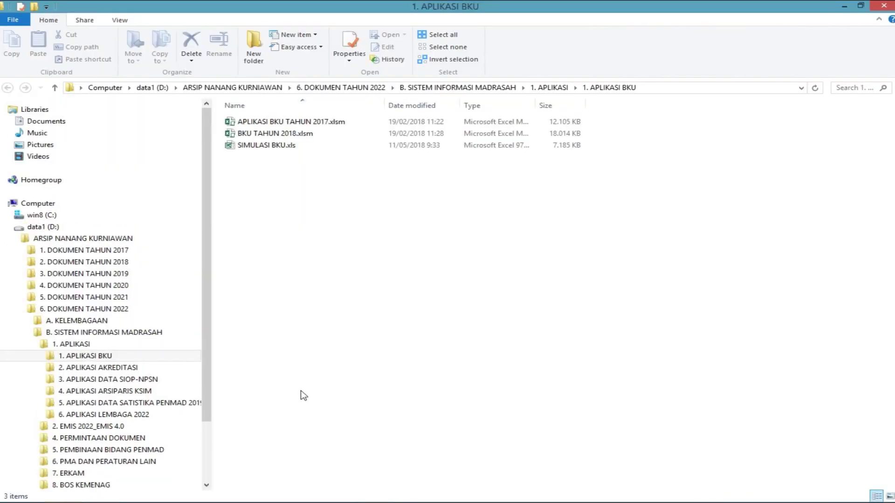
{"action": "left_click", "coordinate": [548, 88]}
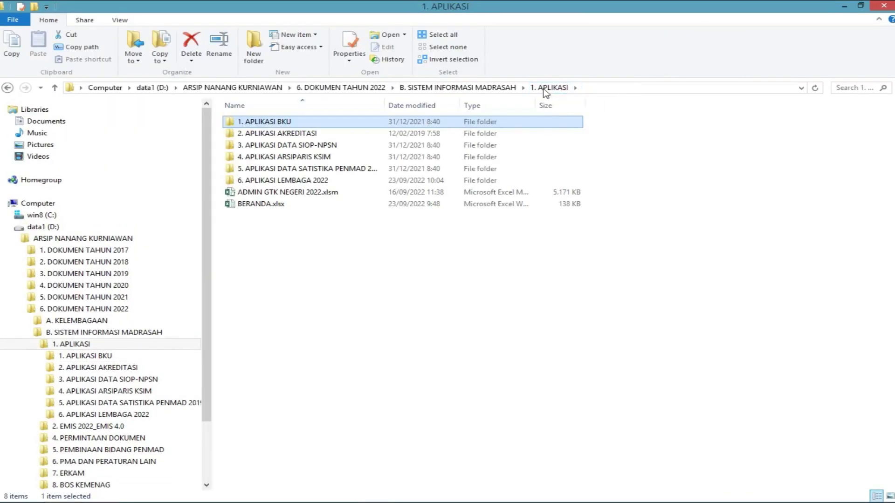
{"action": "key", "text": "alt+F4"}
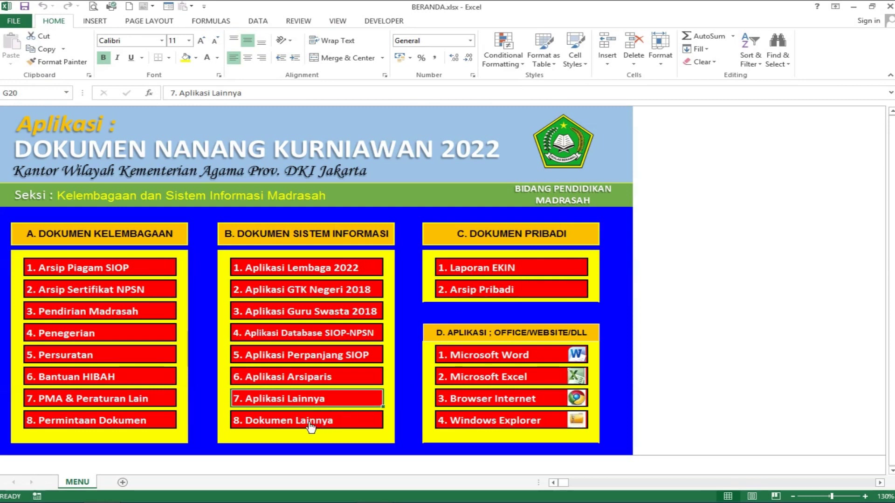
{"action": "left_click", "coordinate": [509, 274]}
{"action": "key", "text": "alt+F4"}
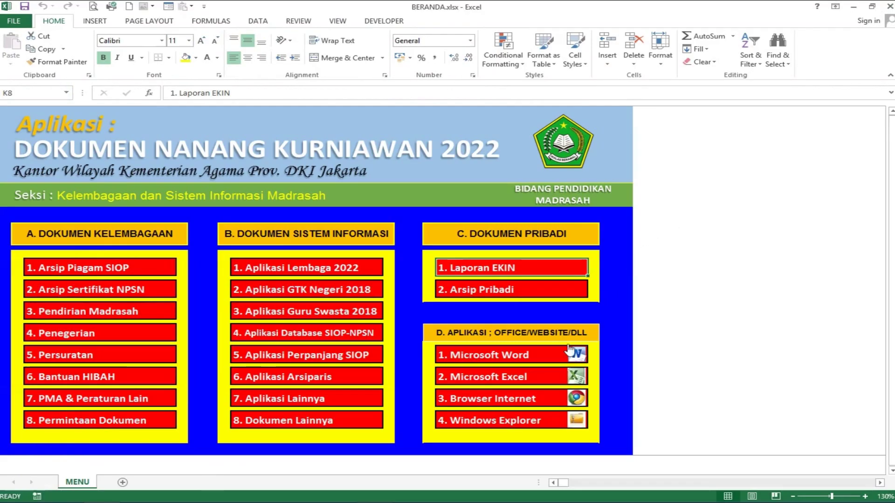
{"action": "left_click", "coordinate": [499, 297]}
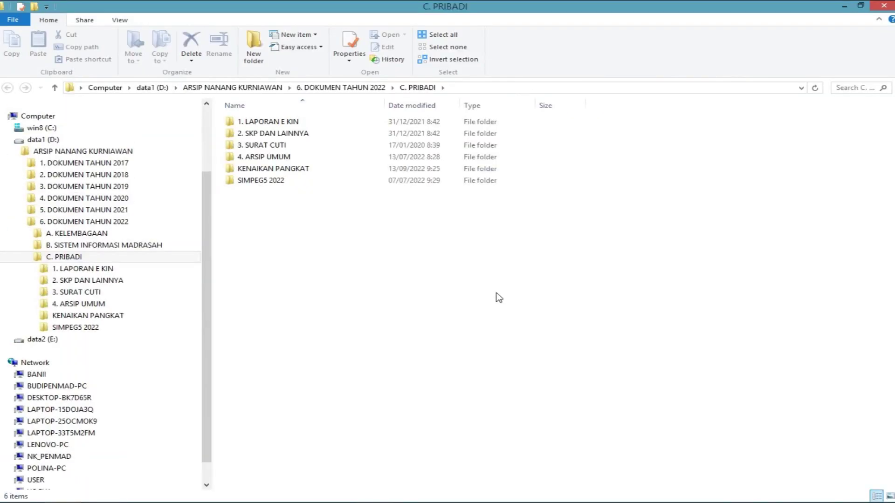
{"action": "key", "text": "alt+F4"}
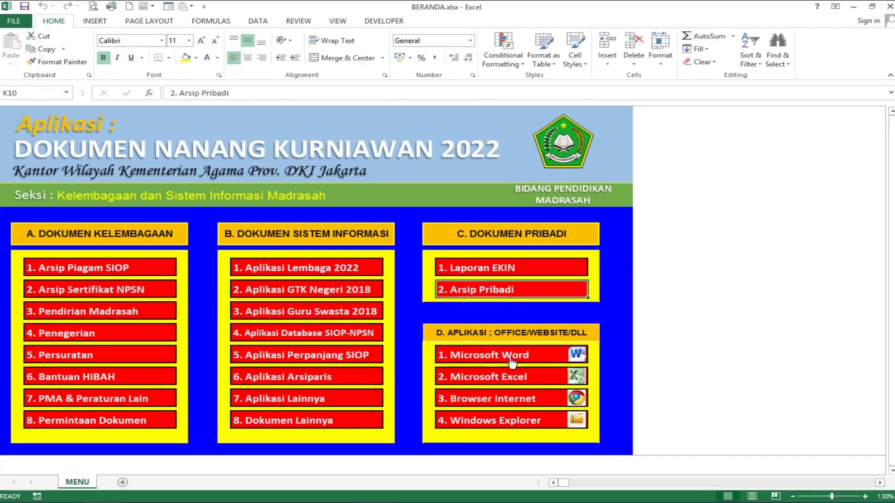
{"action": "left_click", "coordinate": [578, 357]}
{"action": "left_click", "coordinate": [499, 327]}
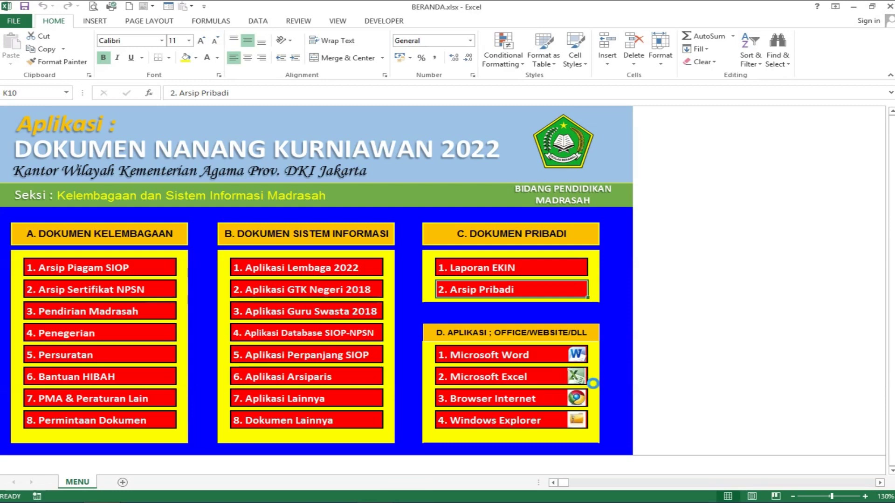
{"action": "left_click", "coordinate": [585, 377]}
{"action": "left_click", "coordinate": [501, 320]}
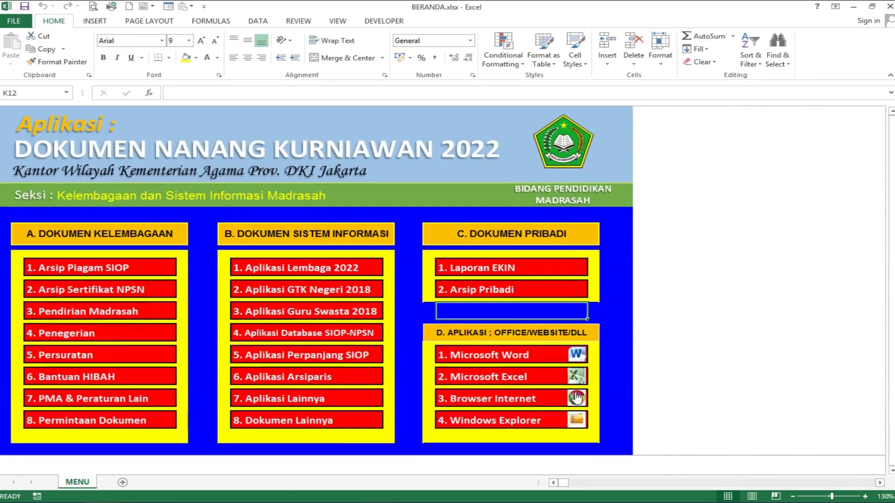
{"action": "left_click", "coordinate": [577, 397]}
{"action": "left_click", "coordinate": [499, 320]}
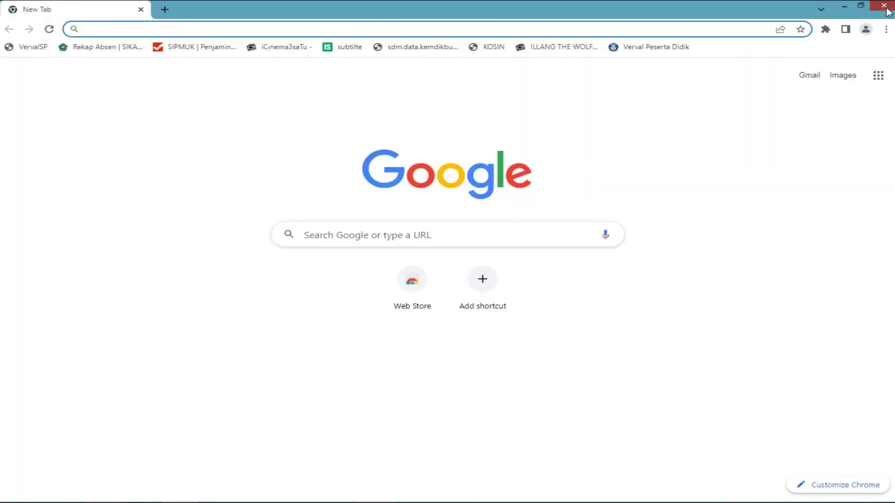
{"action": "left_click", "coordinate": [884, 7]}
{"action": "left_click", "coordinate": [577, 423]}
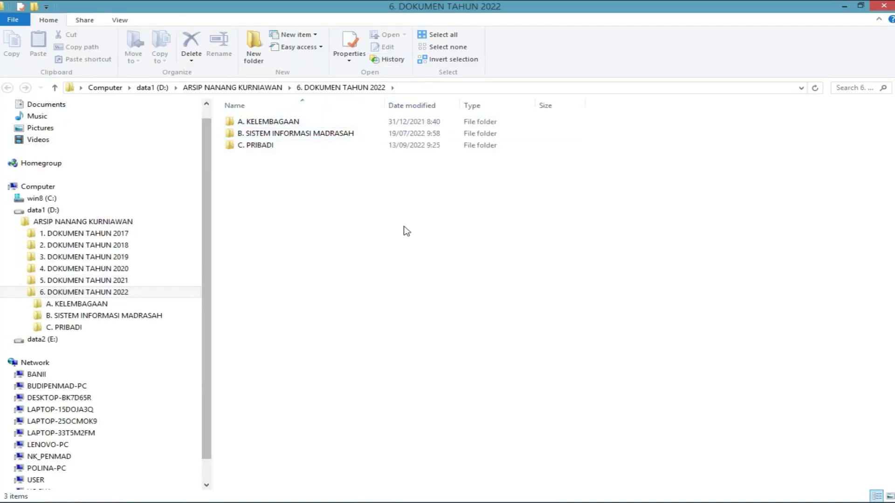
{"action": "left_click", "coordinate": [884, 7]}
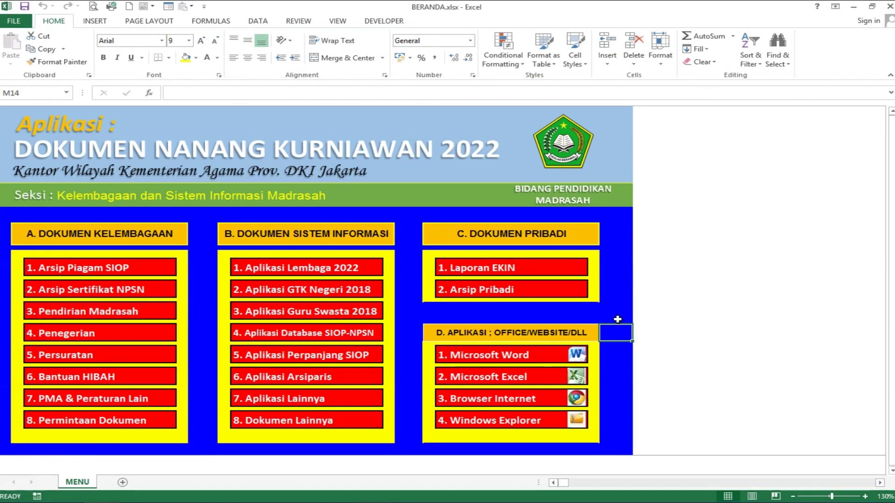
- Close BERANDA.xlsx saving its changes, then select the BERANDA 2022 desktop shortcut
{"action": "left_click", "coordinate": [889, 8]}
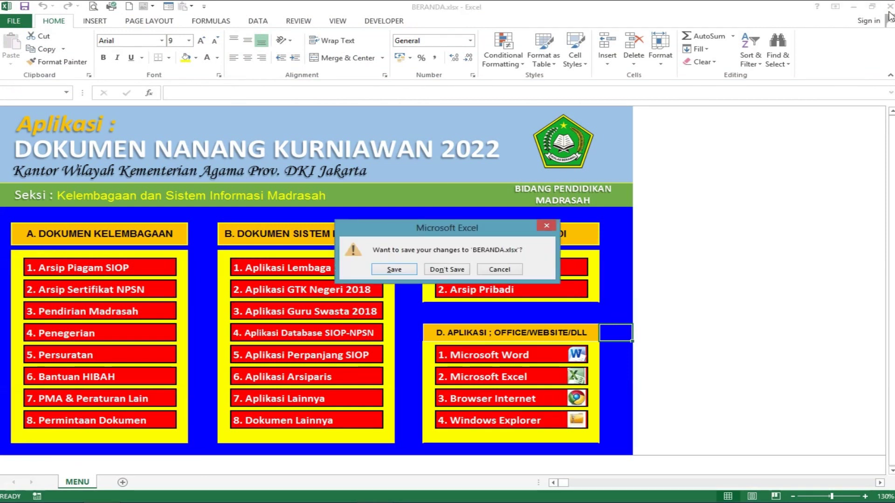
{"action": "left_click", "coordinate": [399, 271]}
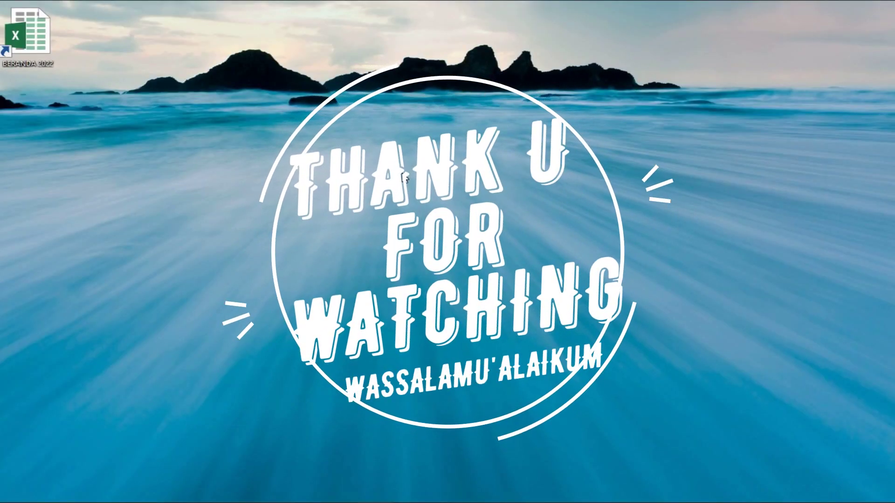
{"action": "left_click", "coordinate": [44, 55]}
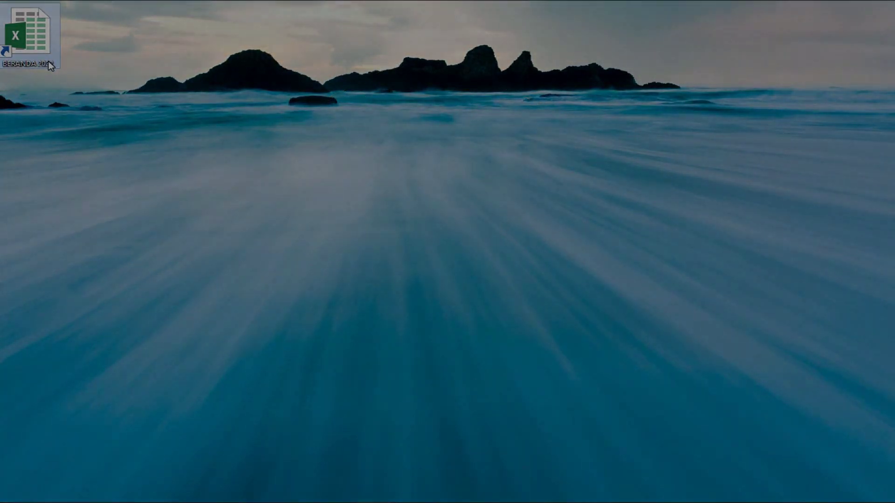